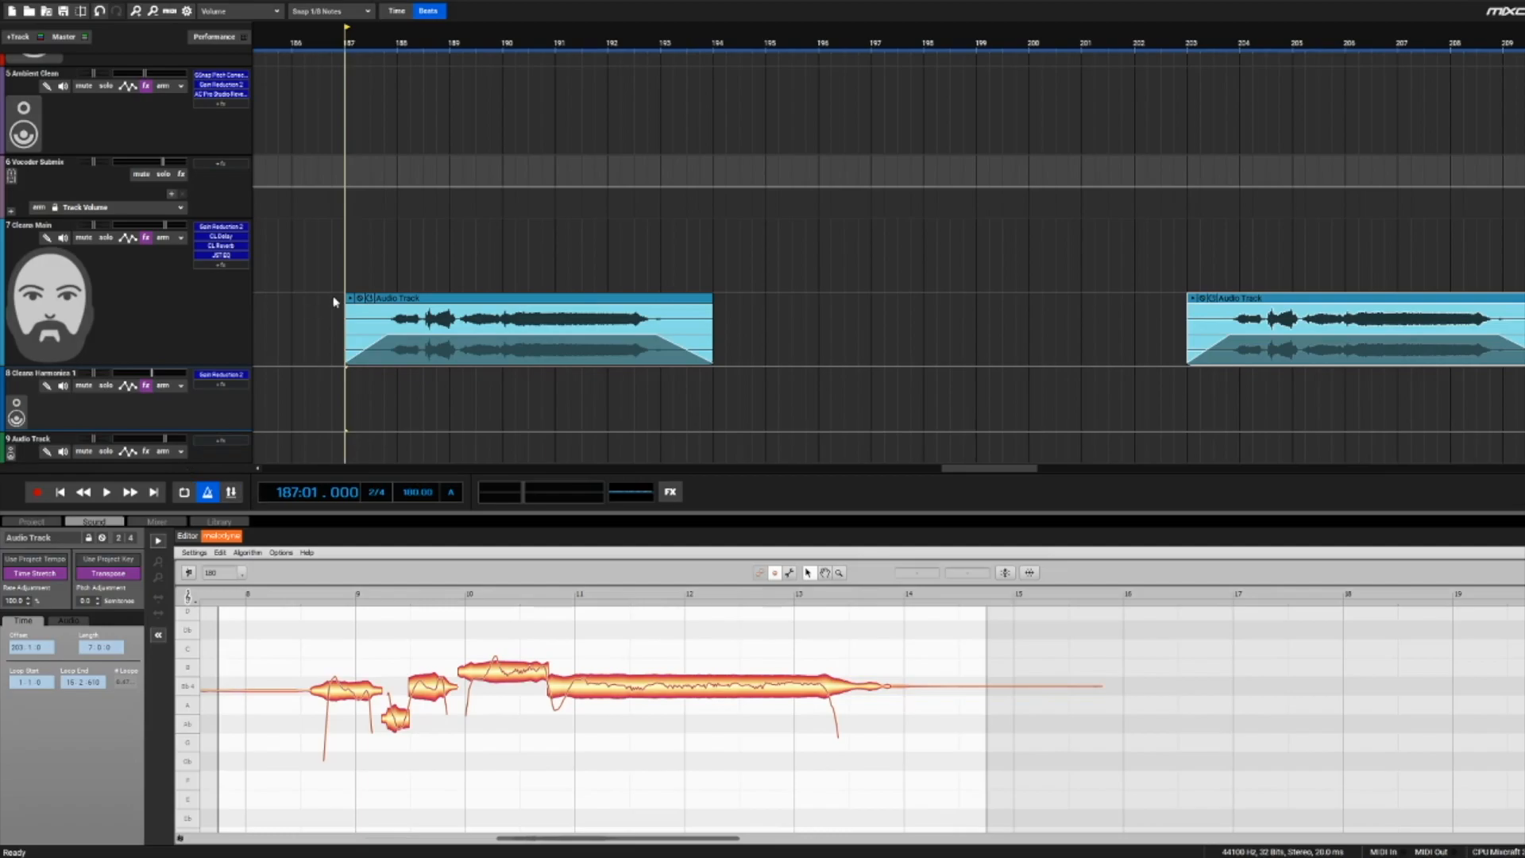
Show the sound details and Melodyne notes of the Cleans Main clip at bar 187.
{"action": "left_click", "coordinate": [424, 302]}
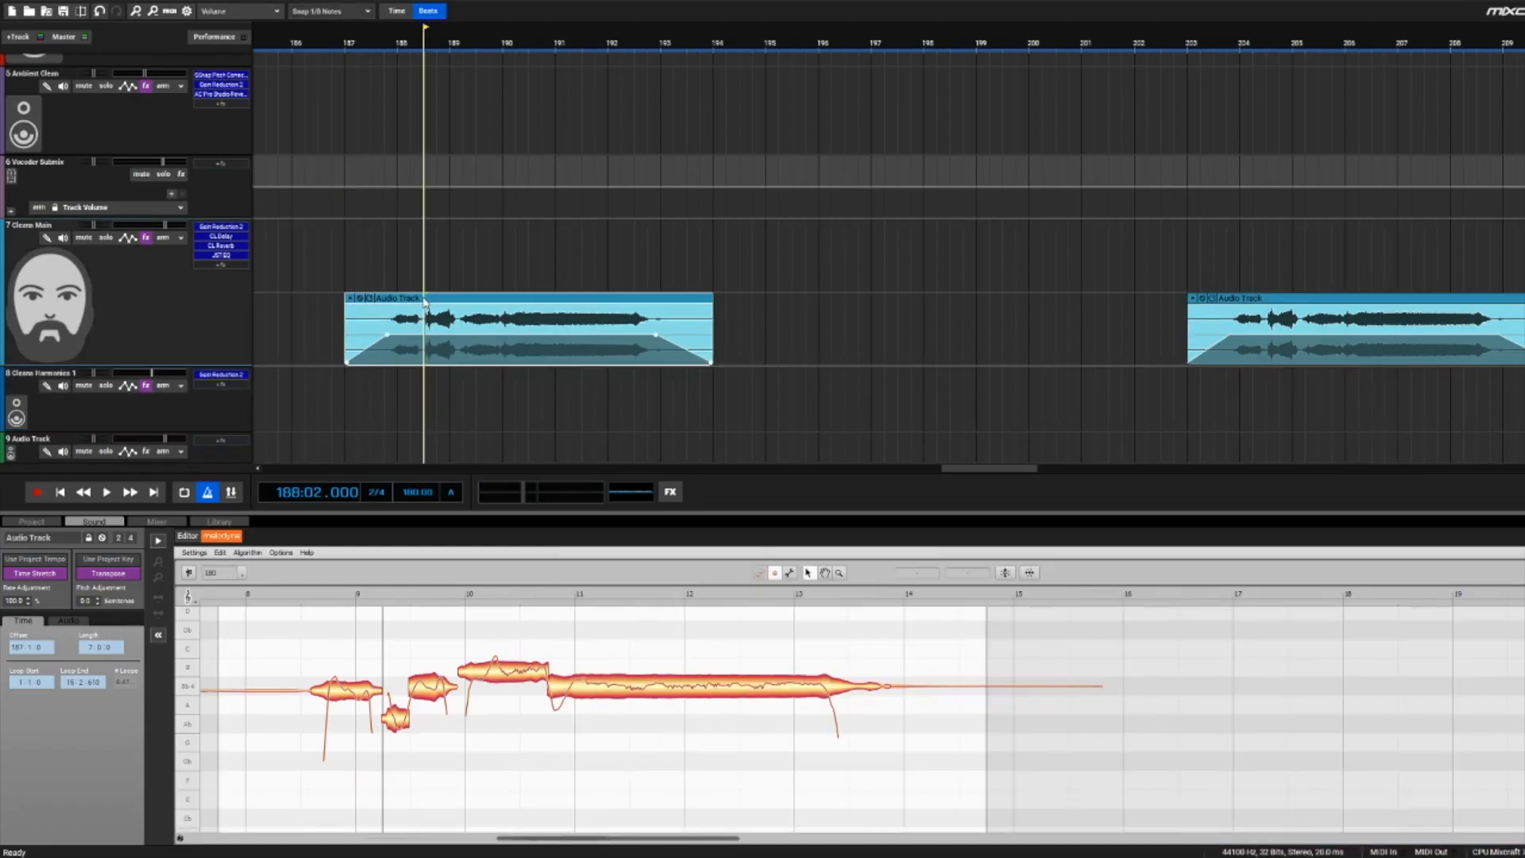
{"action": "left_click", "coordinate": [99, 522]}
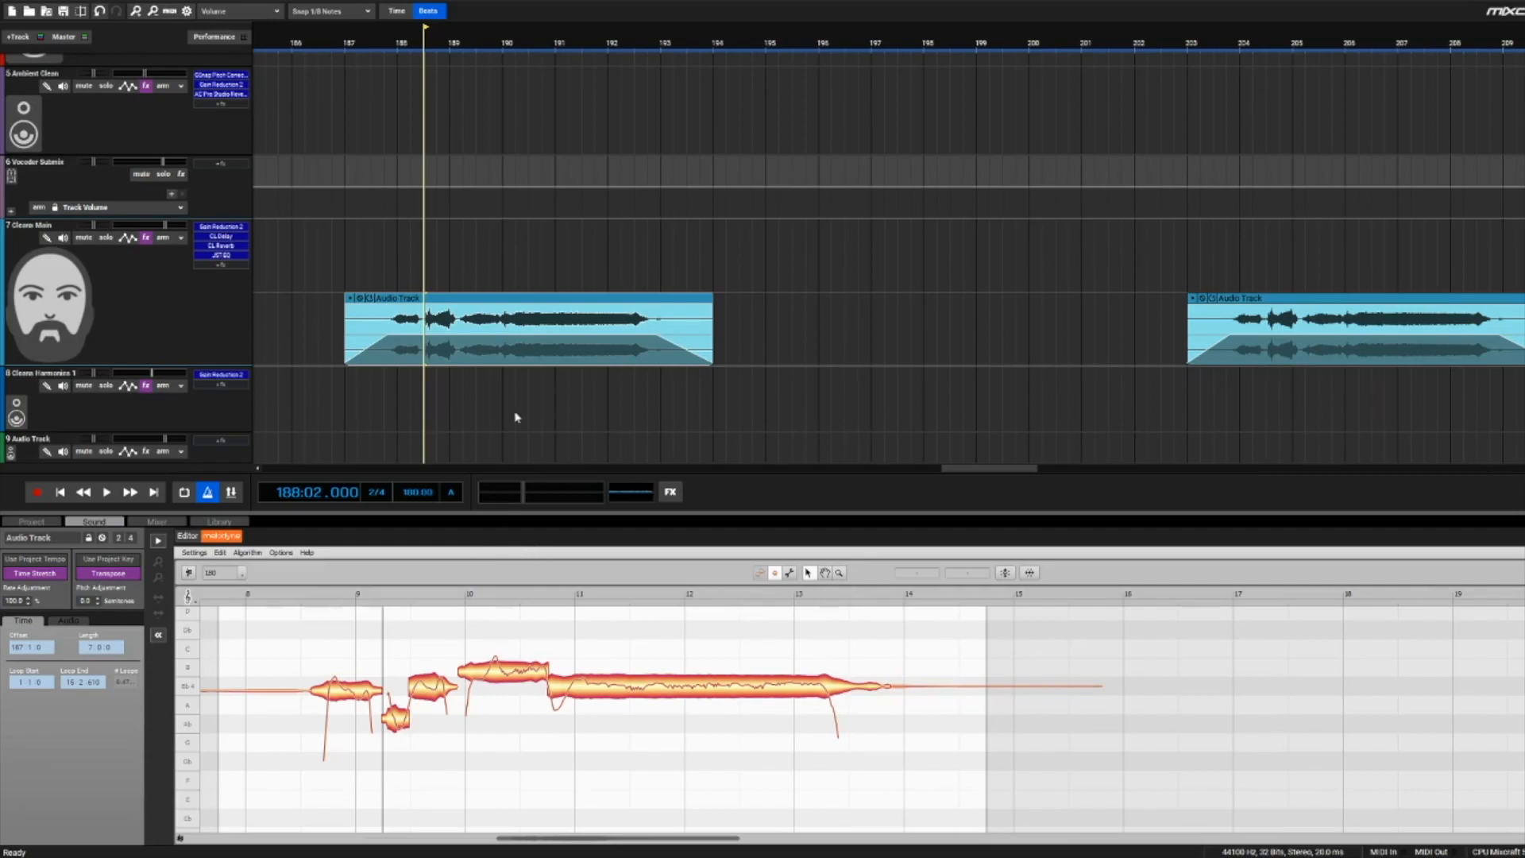
{"action": "left_click", "coordinate": [1266, 302]}
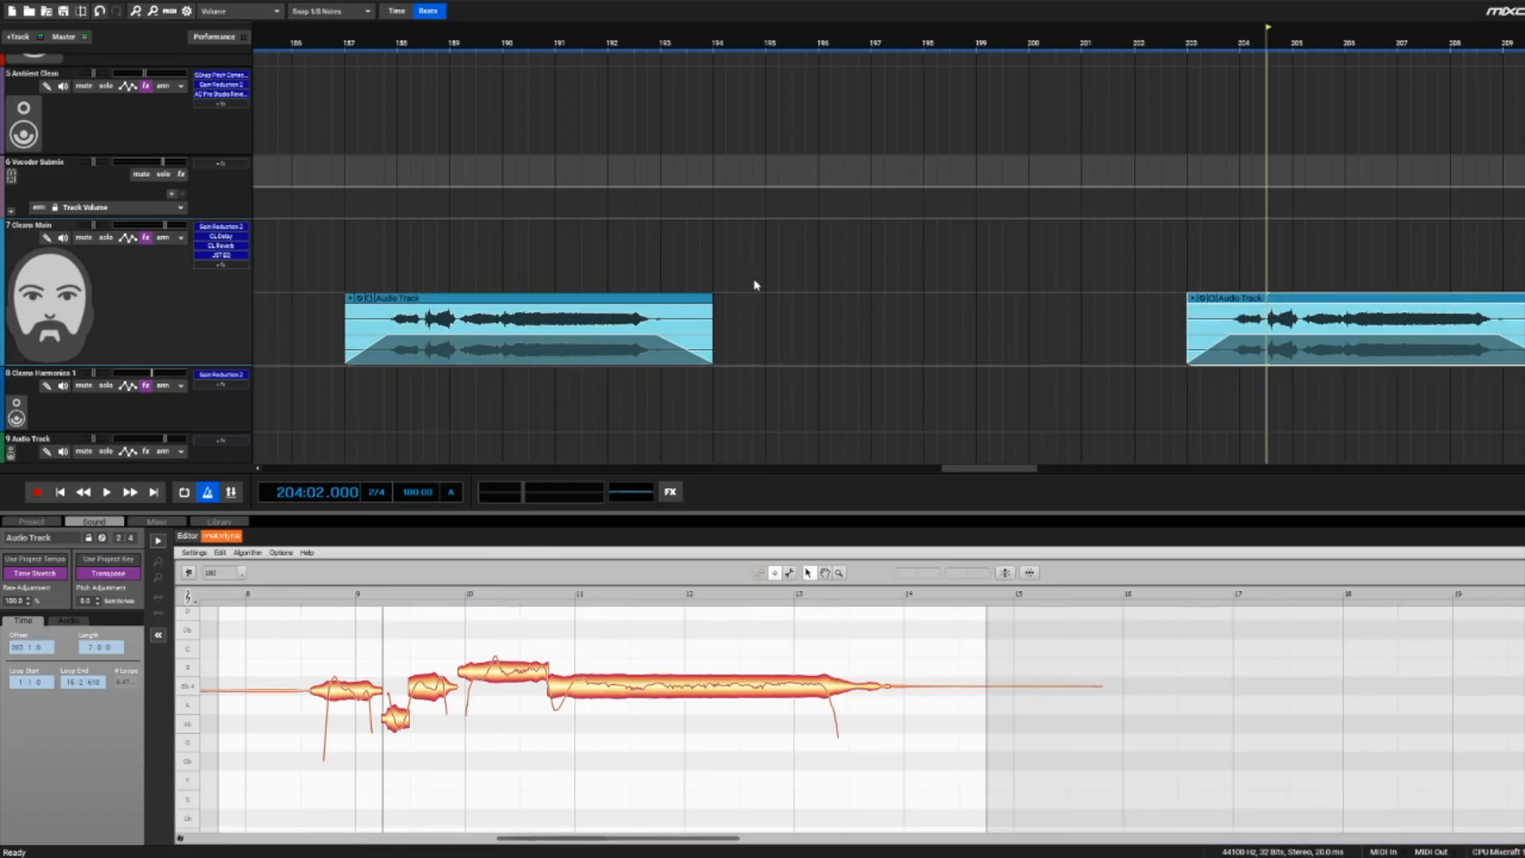
{"action": "key", "text": "Delete"}
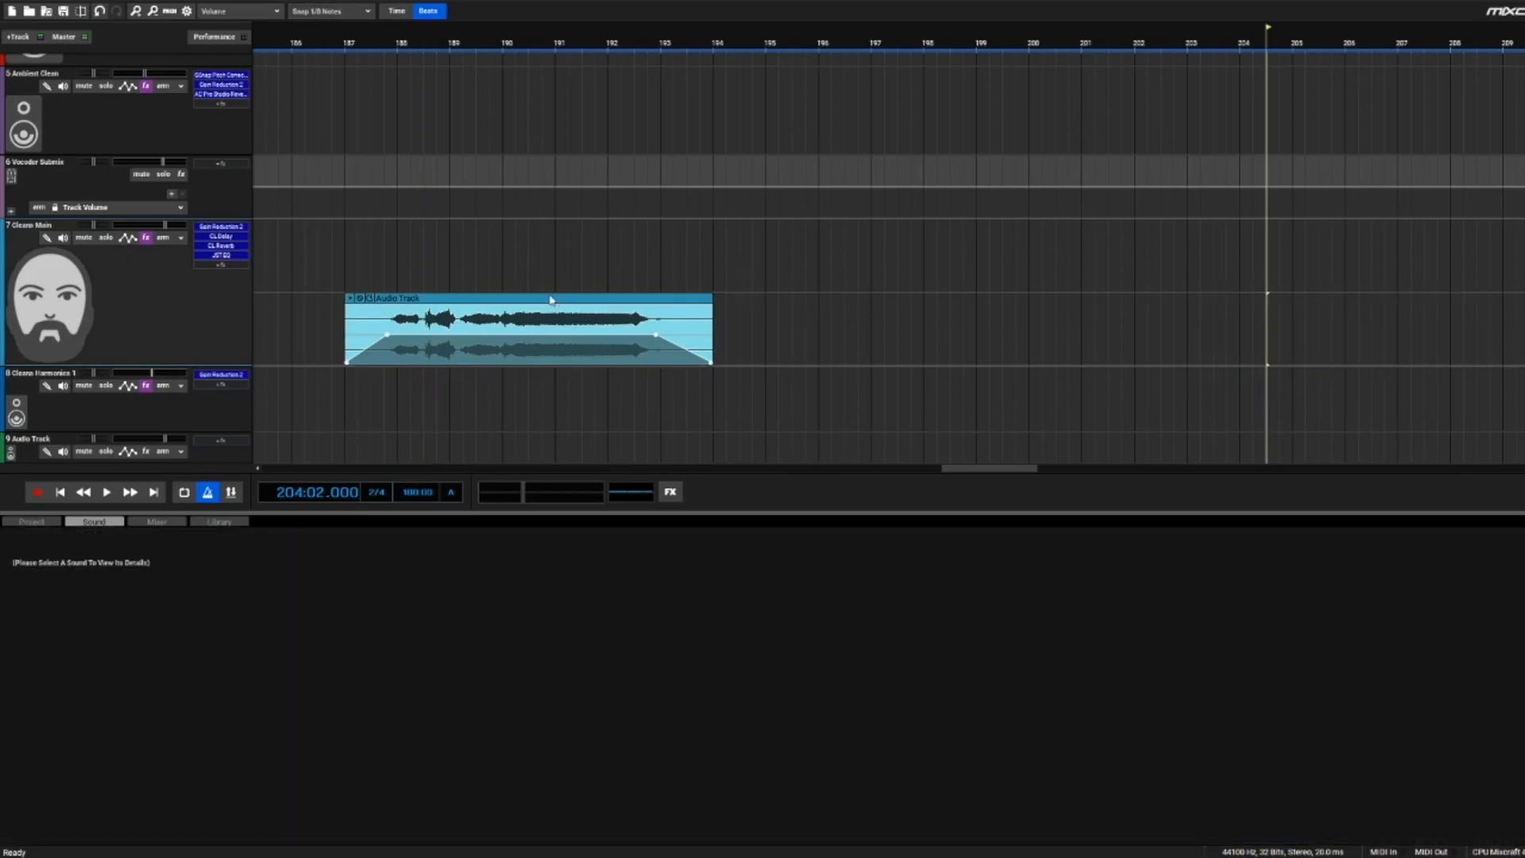
{"action": "key", "text": "ctrl+z"}
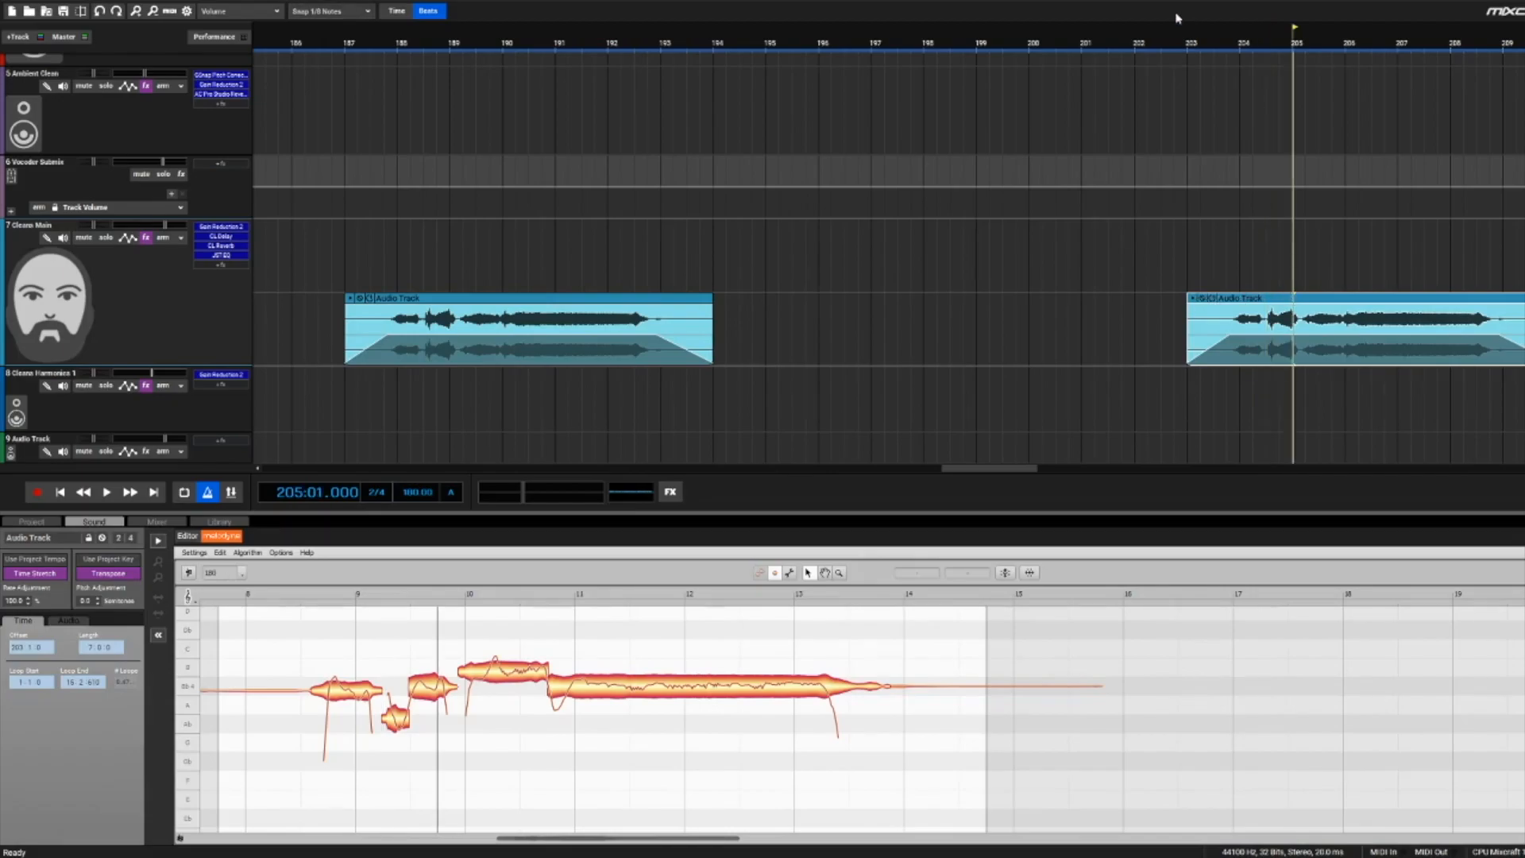
{"action": "left_click", "coordinate": [1189, 49]}
{"action": "key", "text": "ctrl+y"}
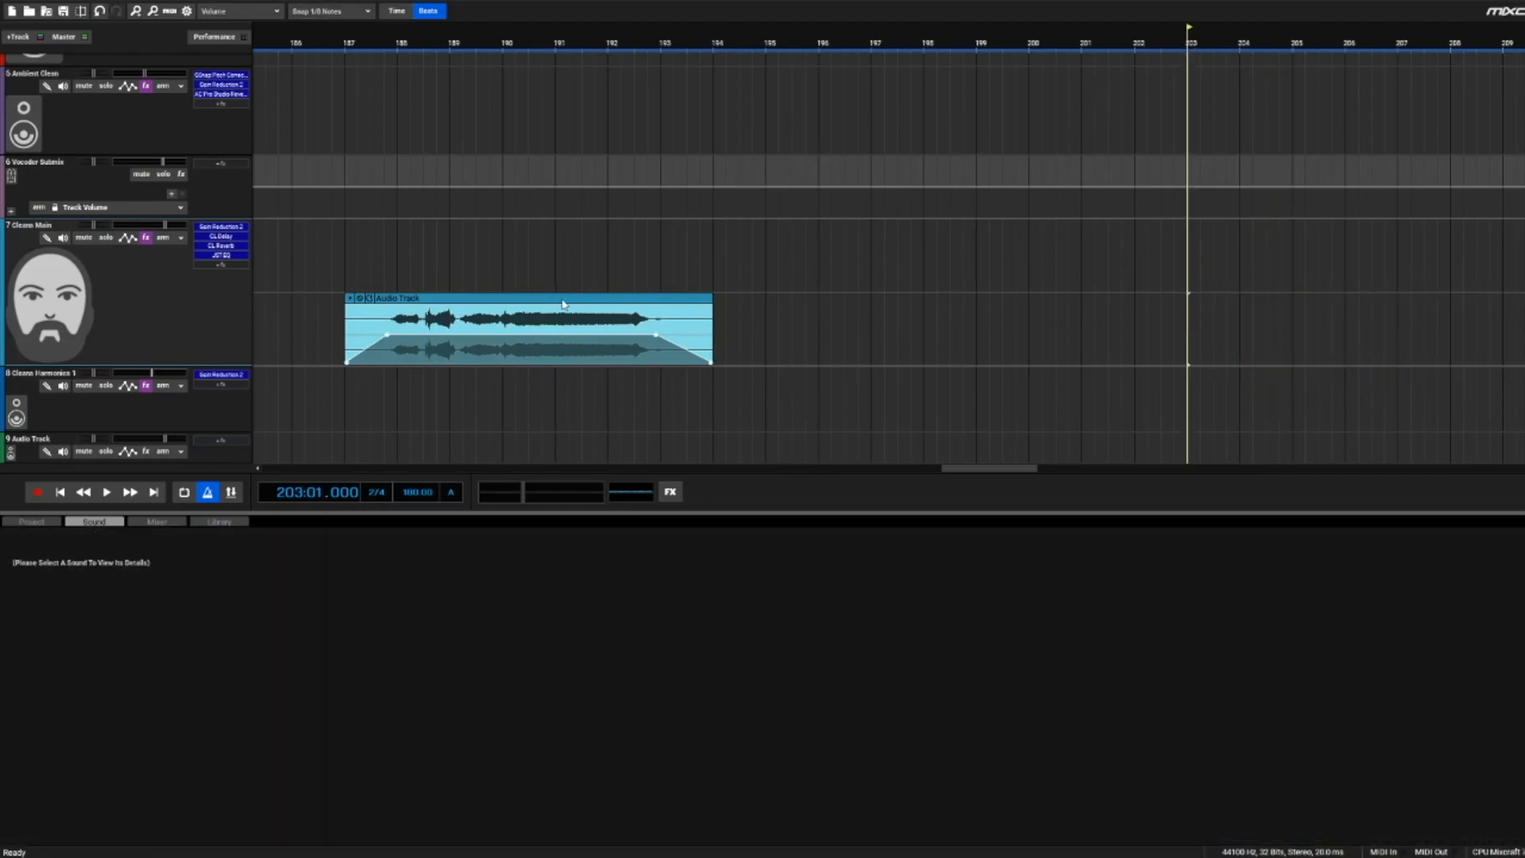
{"action": "key", "text": "ctrl+z"}
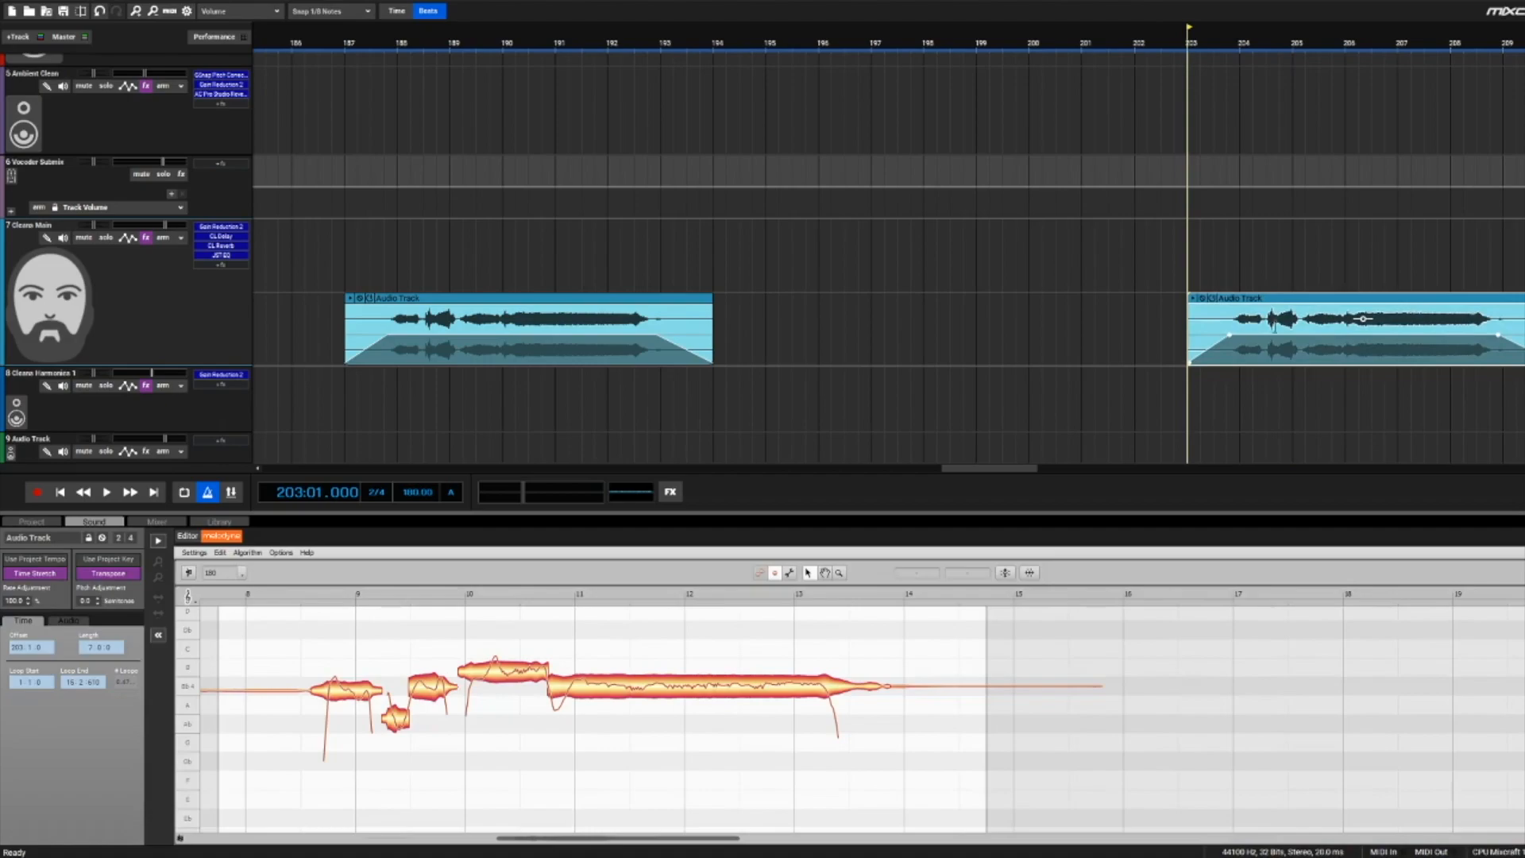
Solo the Cleans Main track and play its two clips from bars 187 and 203.
{"action": "left_click", "coordinate": [384, 49]}
{"action": "left_click", "coordinate": [349, 50]}
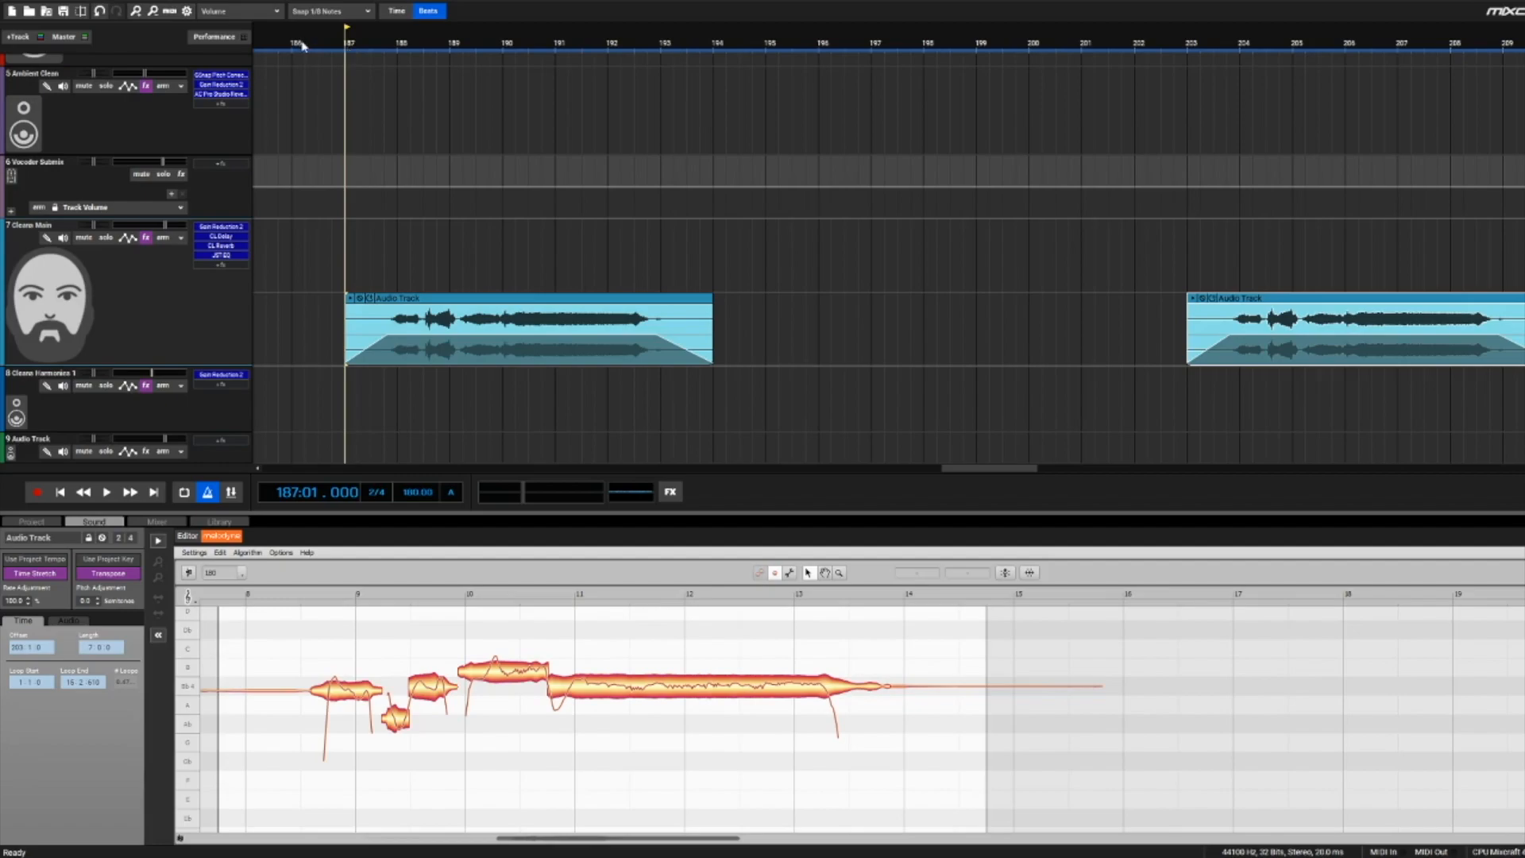
{"action": "left_click", "coordinate": [105, 238]}
{"action": "key", "text": "space"}
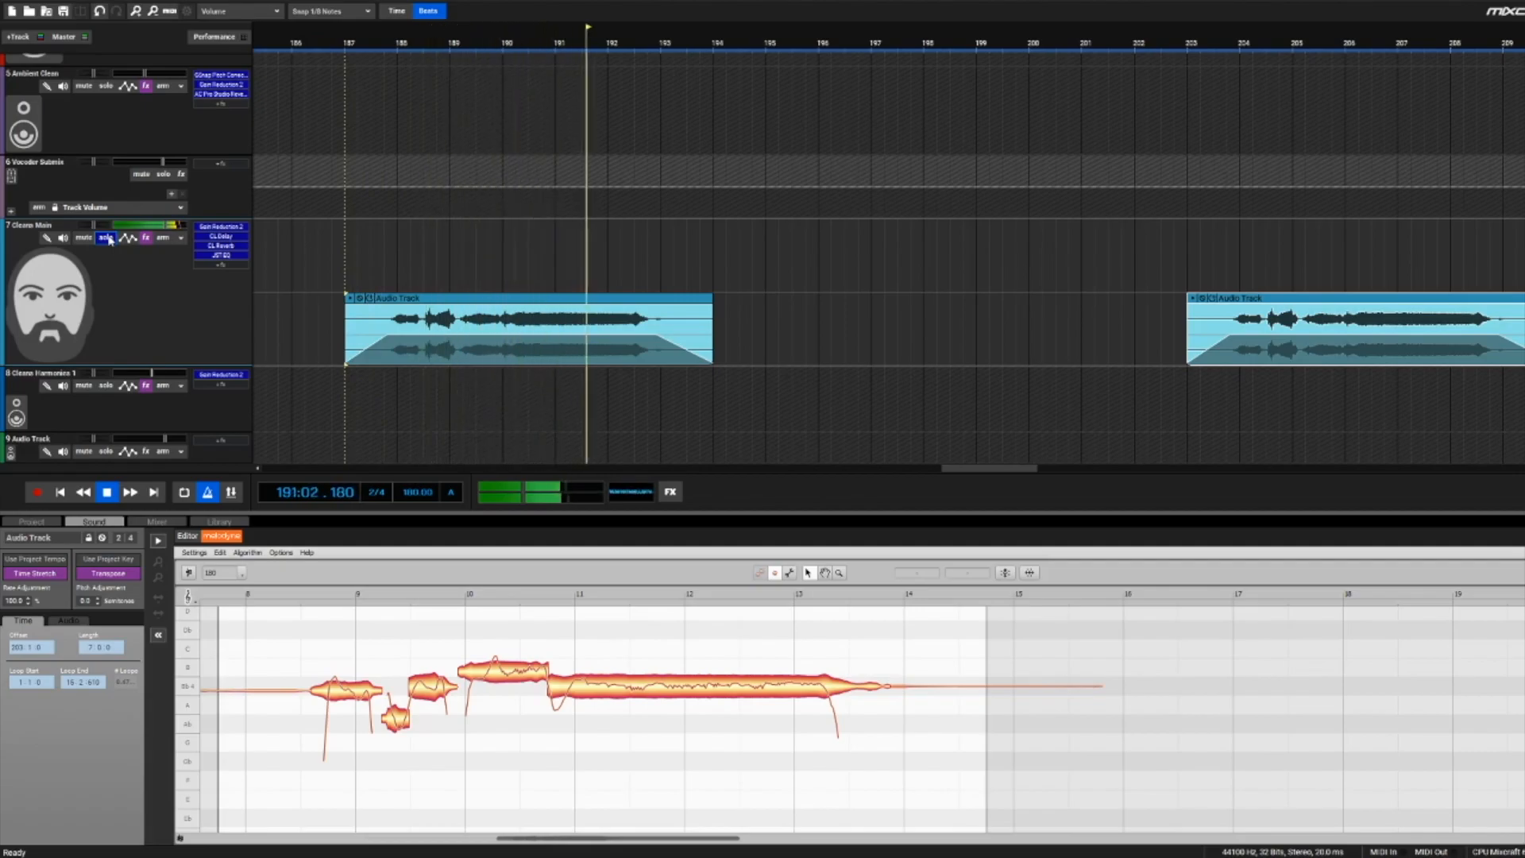
{"action": "key", "text": "space"}
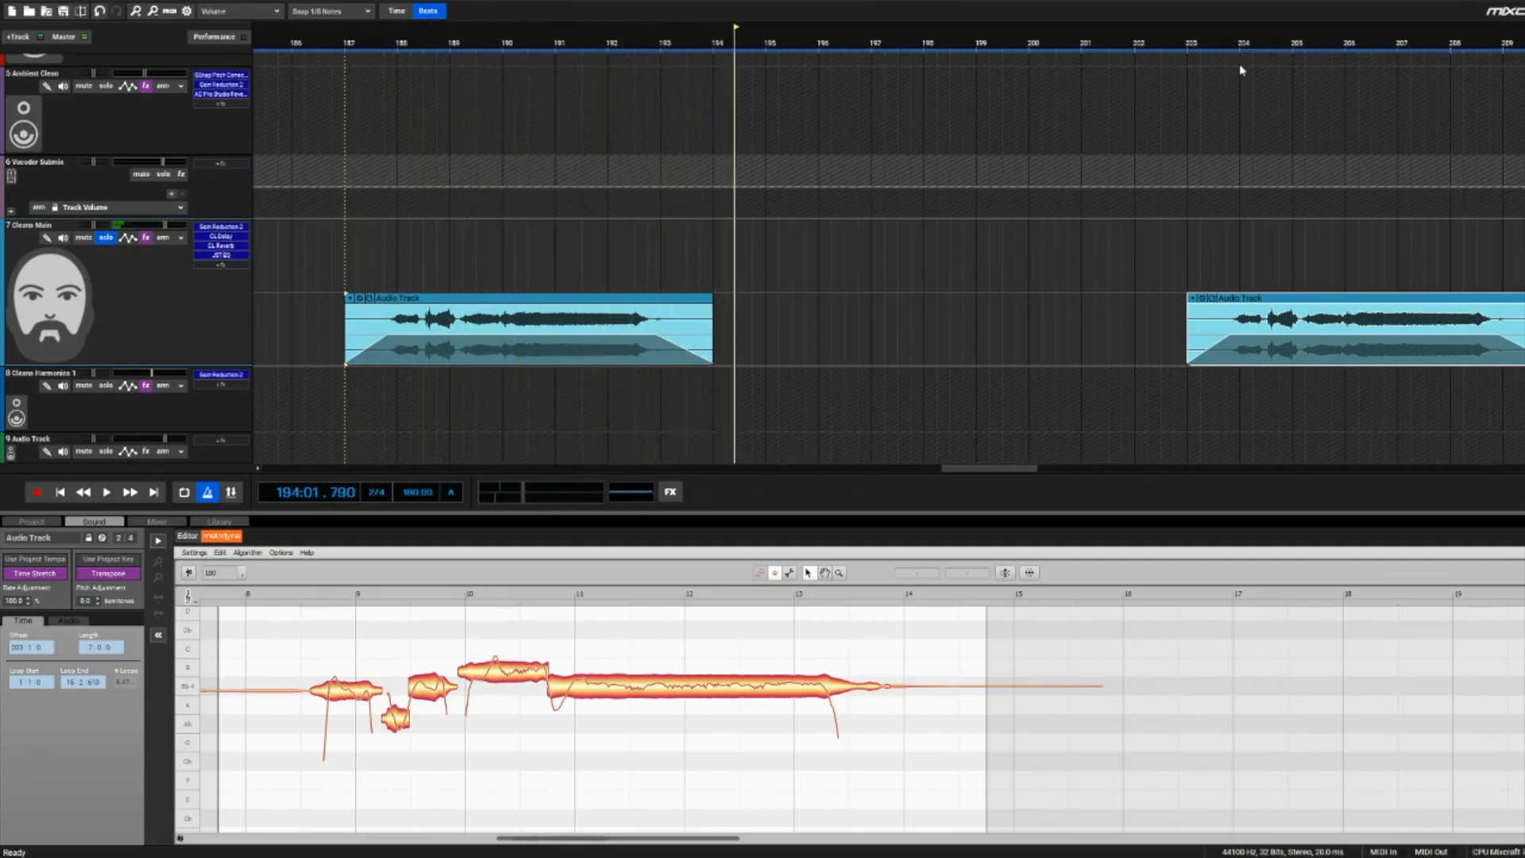
{"action": "left_click", "coordinate": [1190, 46]}
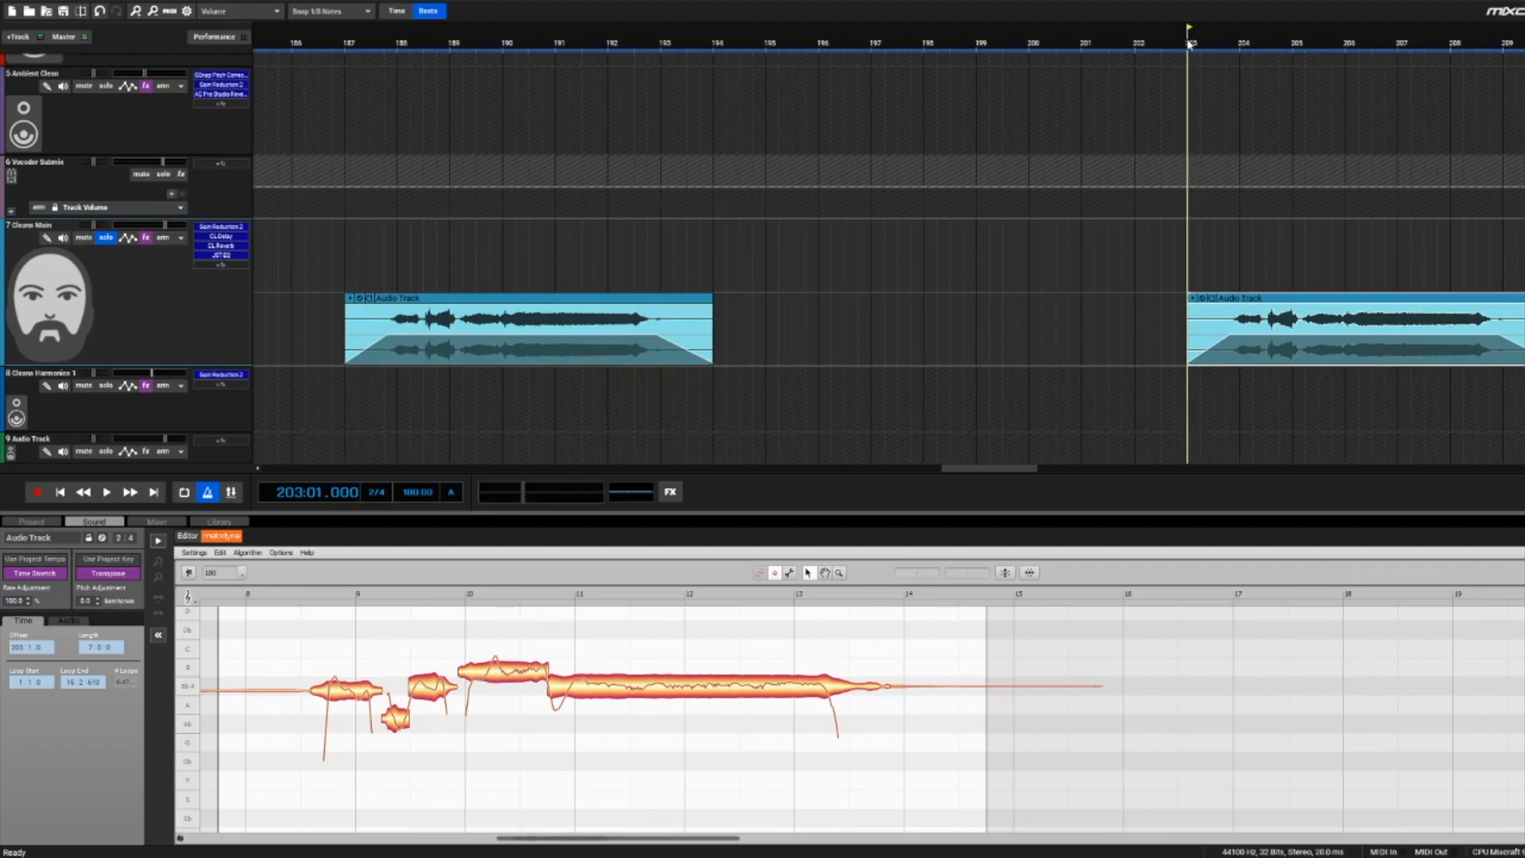
{"action": "key", "text": "space"}
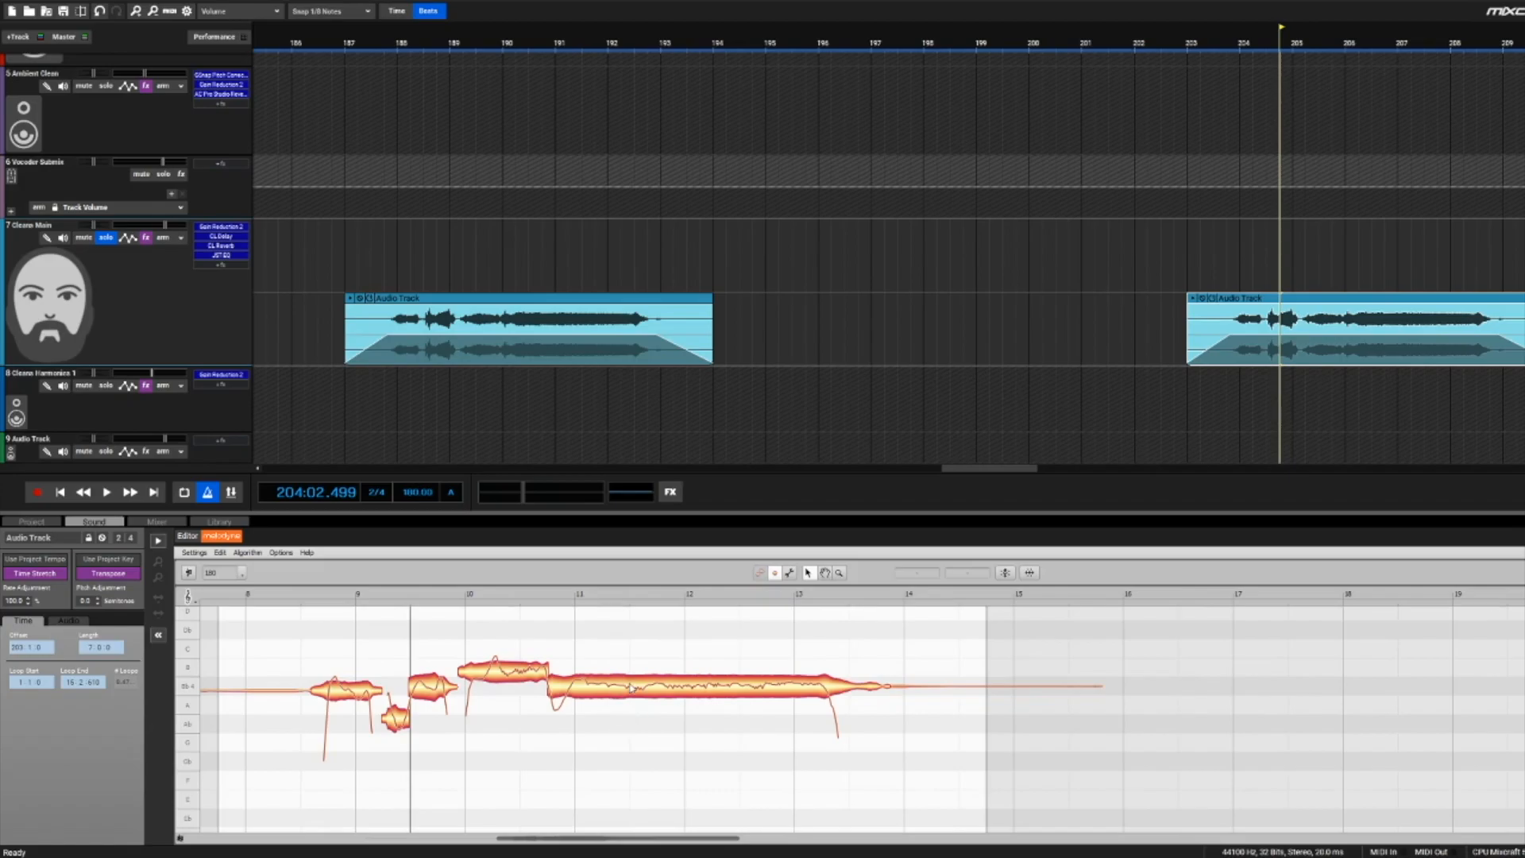
Raise the long last note of the Cleans Main clip at bar 203 to Db5 in Melodyne.
{"action": "scroll", "coordinate": [630, 688], "scroll_direction": "left", "scroll_amount": 1}
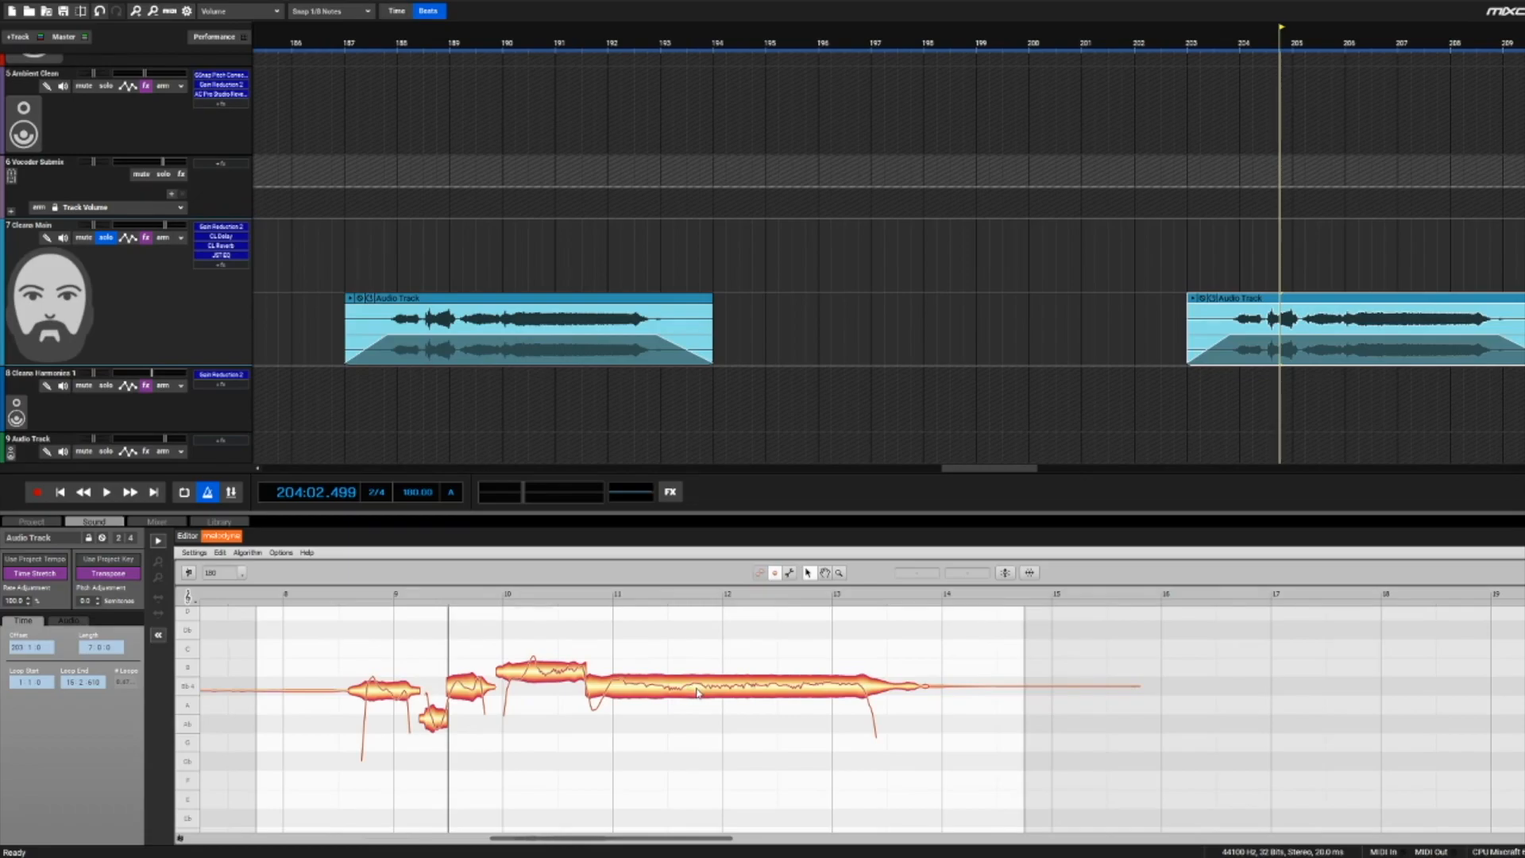
{"action": "scroll", "coordinate": [699, 693], "scroll_direction": "left", "scroll_amount": 2}
{"action": "left_click", "coordinate": [732, 692]}
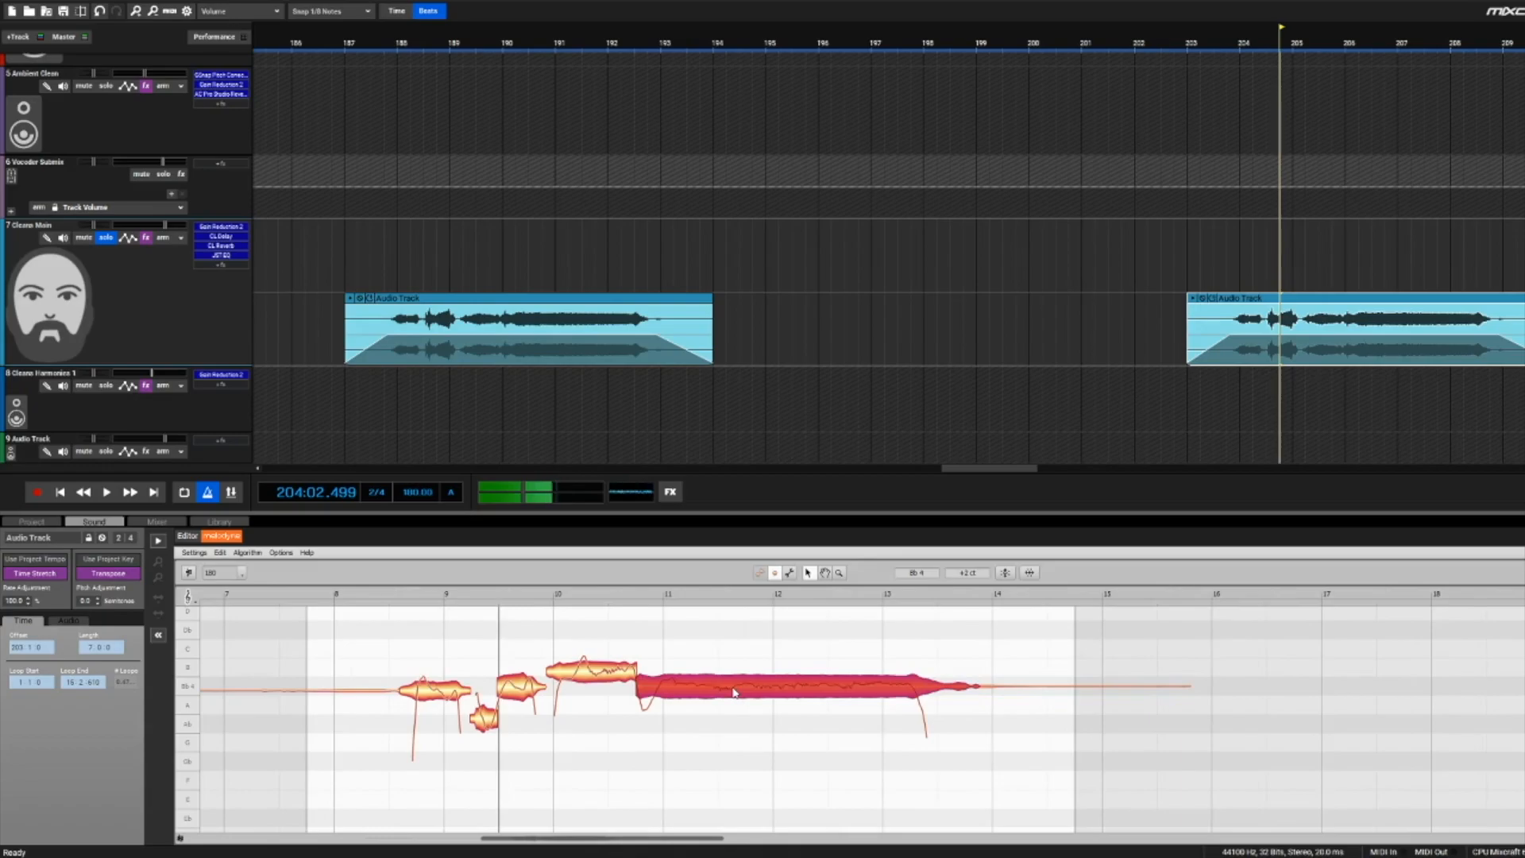
{"action": "left_click_drag", "start_coordinate": [734, 693], "coordinate": [737, 632]}
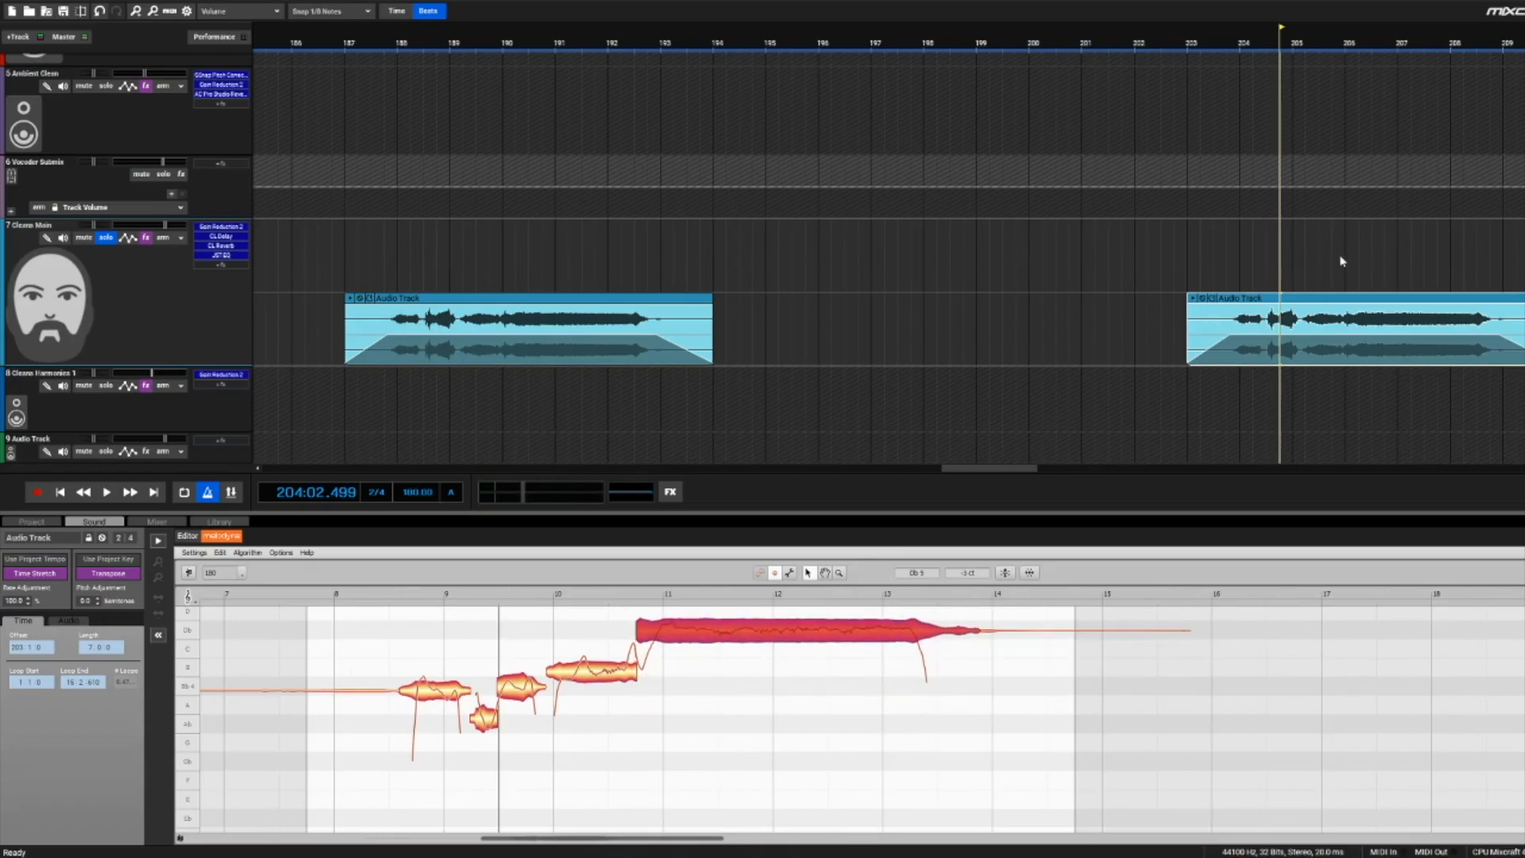
Play the edited clip from bar 203 and compare the Melodyne notes of both Cleans Main clips.
{"action": "left_click", "coordinate": [1204, 46]}
{"action": "left_click", "coordinate": [1186, 46]}
{"action": "key", "text": "space"}
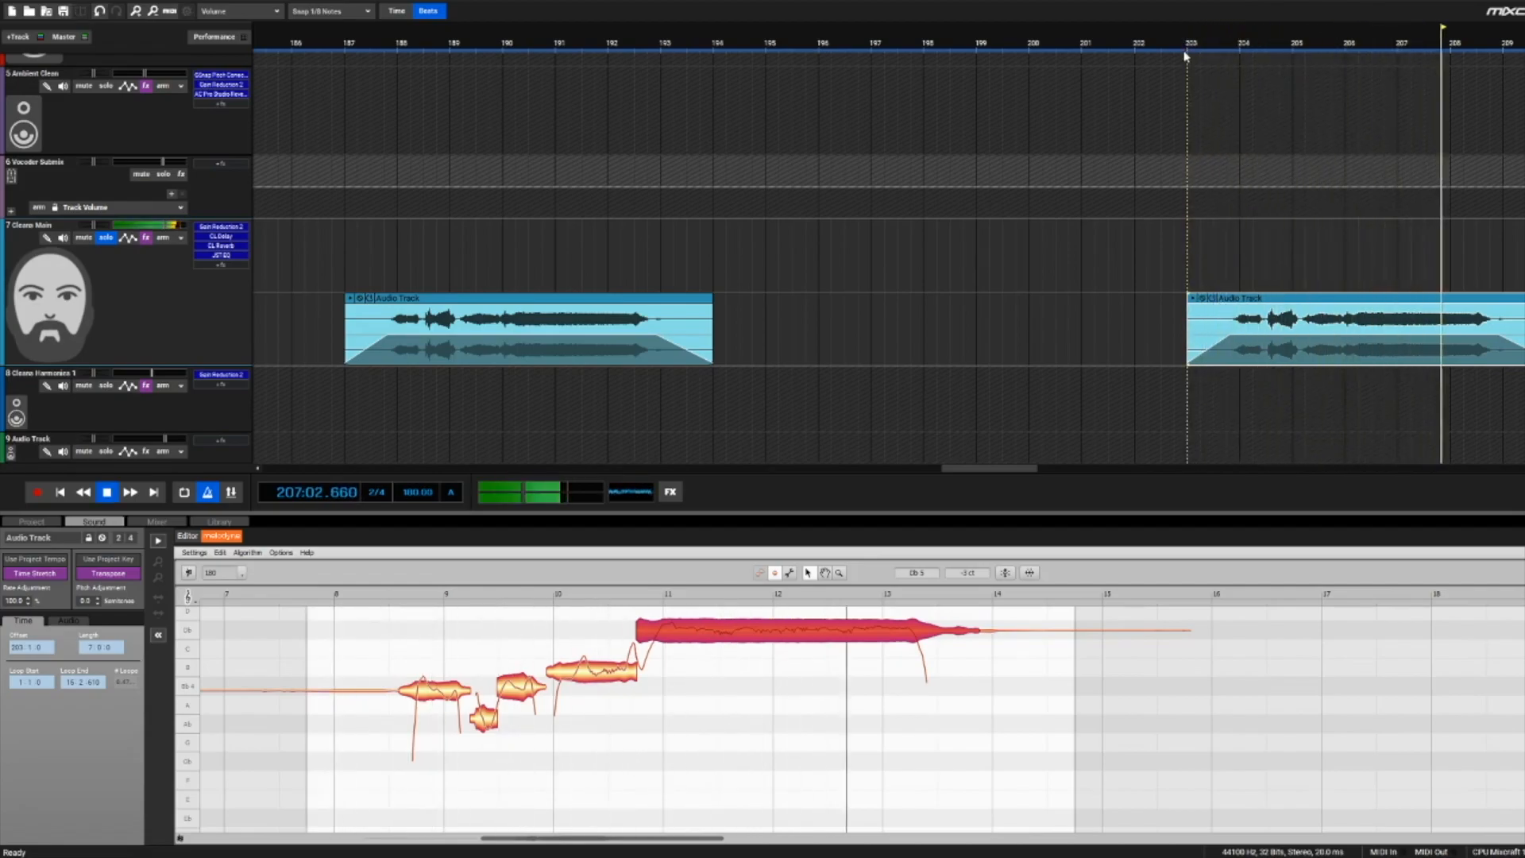
{"action": "key", "text": "space"}
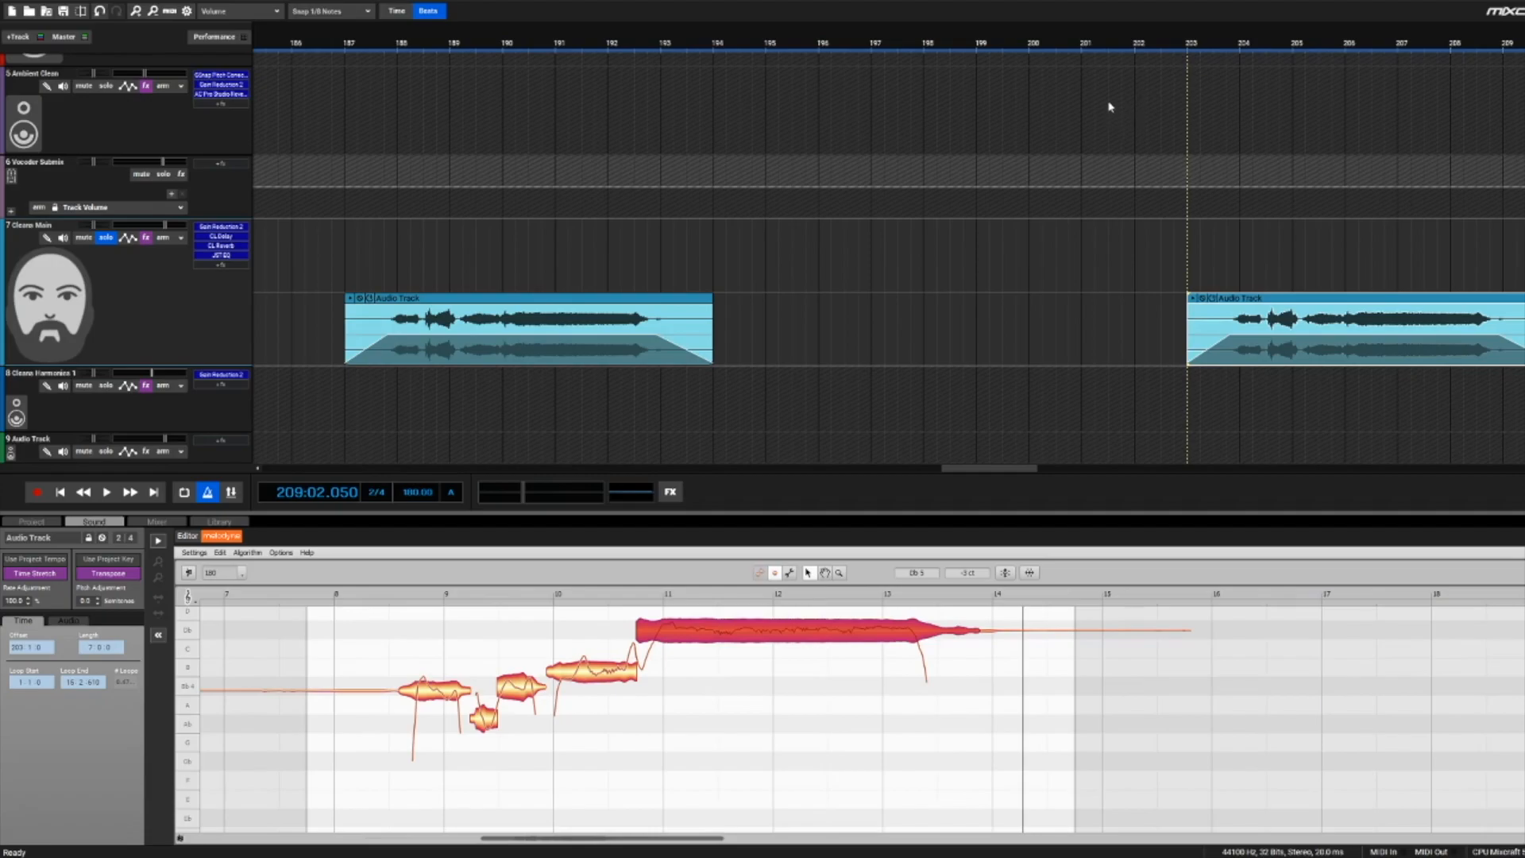
{"action": "left_click", "coordinate": [649, 309]}
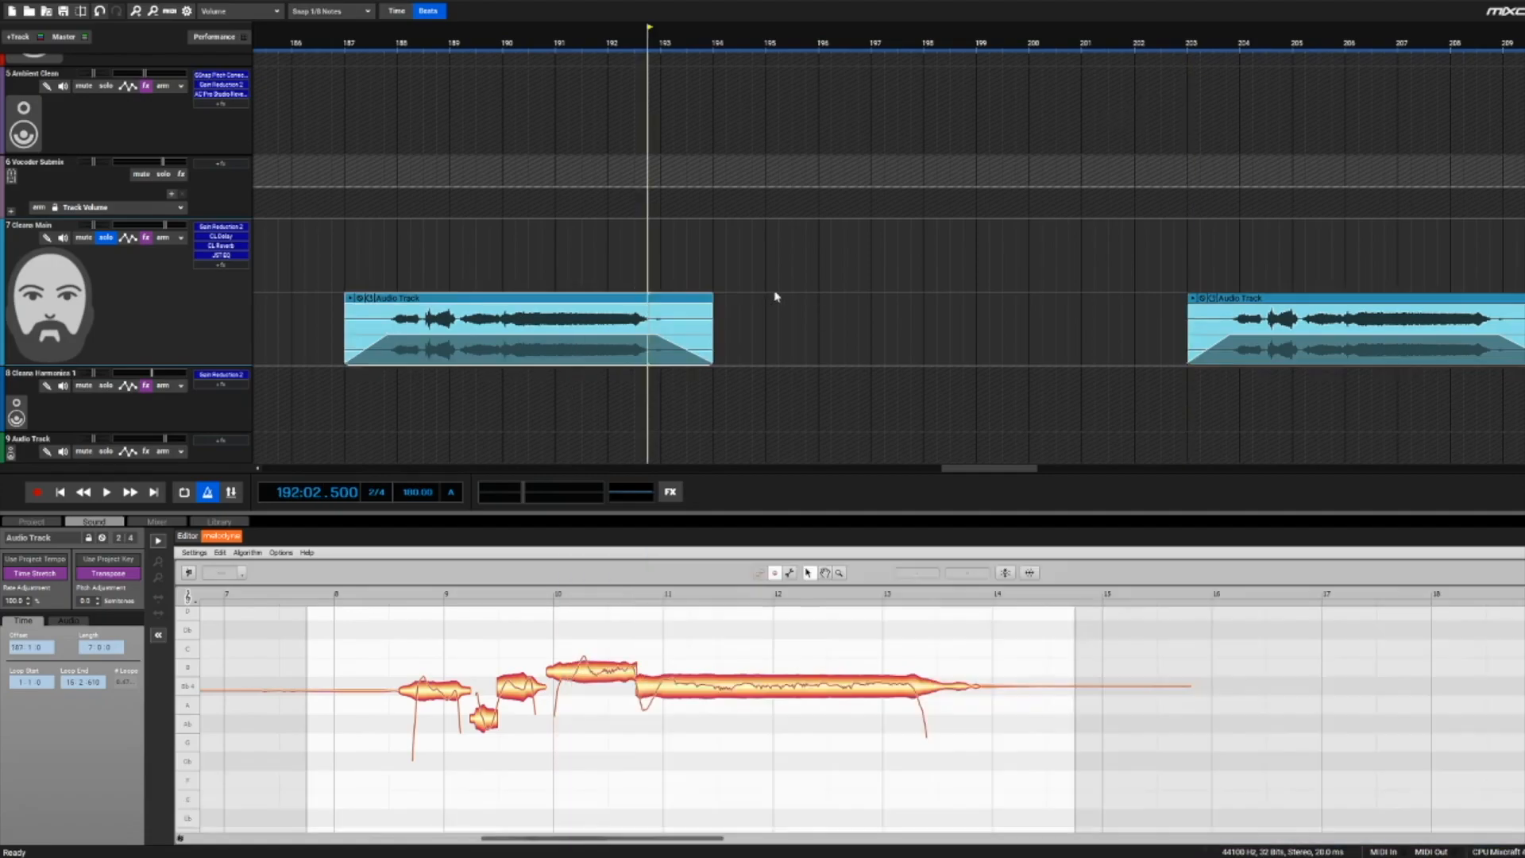
{"action": "left_click", "coordinate": [1279, 296]}
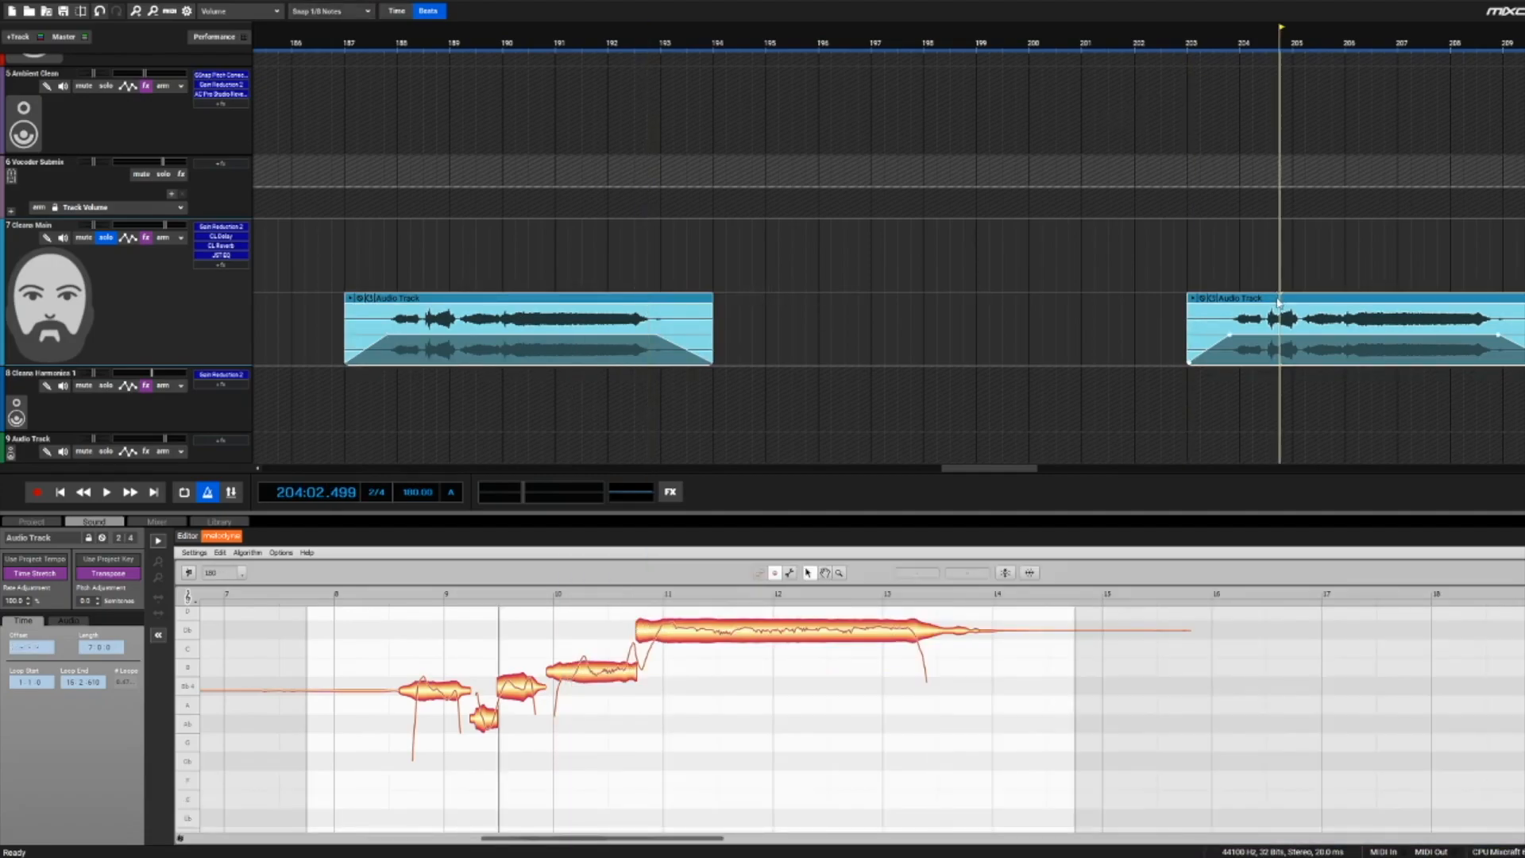
Copy both Cleans Main clips onto the Cleans Harmonics 1 track at the same bars and solo that track.
{"action": "left_click_drag", "start_coordinate": [566, 300], "coordinate": [570, 377]}
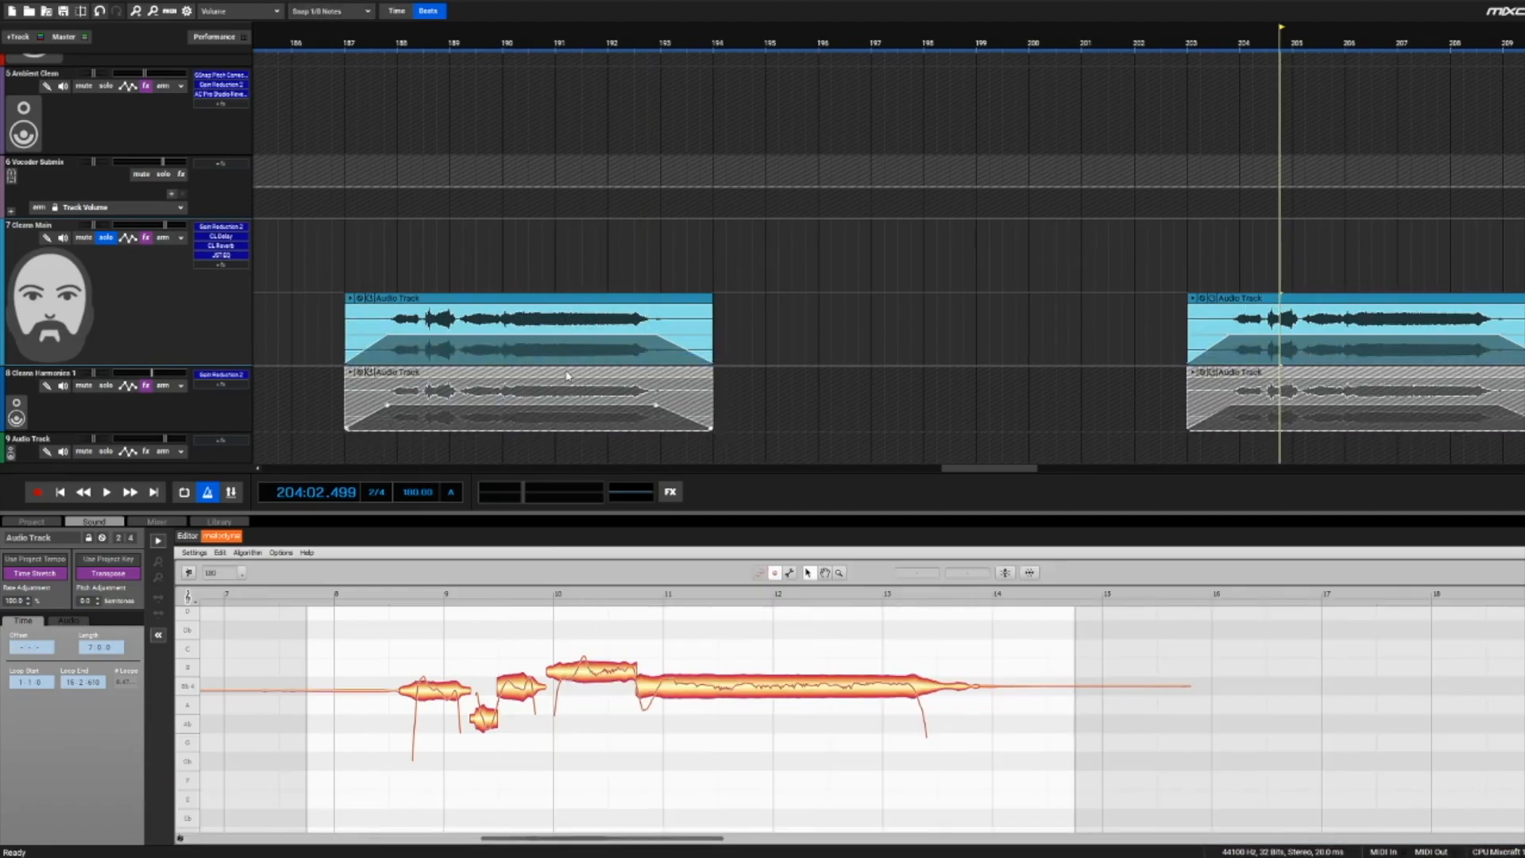
{"action": "left_click", "coordinate": [106, 386]}
In the bar 187 harmony clip, lower the first, third and last notes to Gb4, the second to E4 and the fourth to Ab4.
{"action": "left_click", "coordinate": [687, 381]}
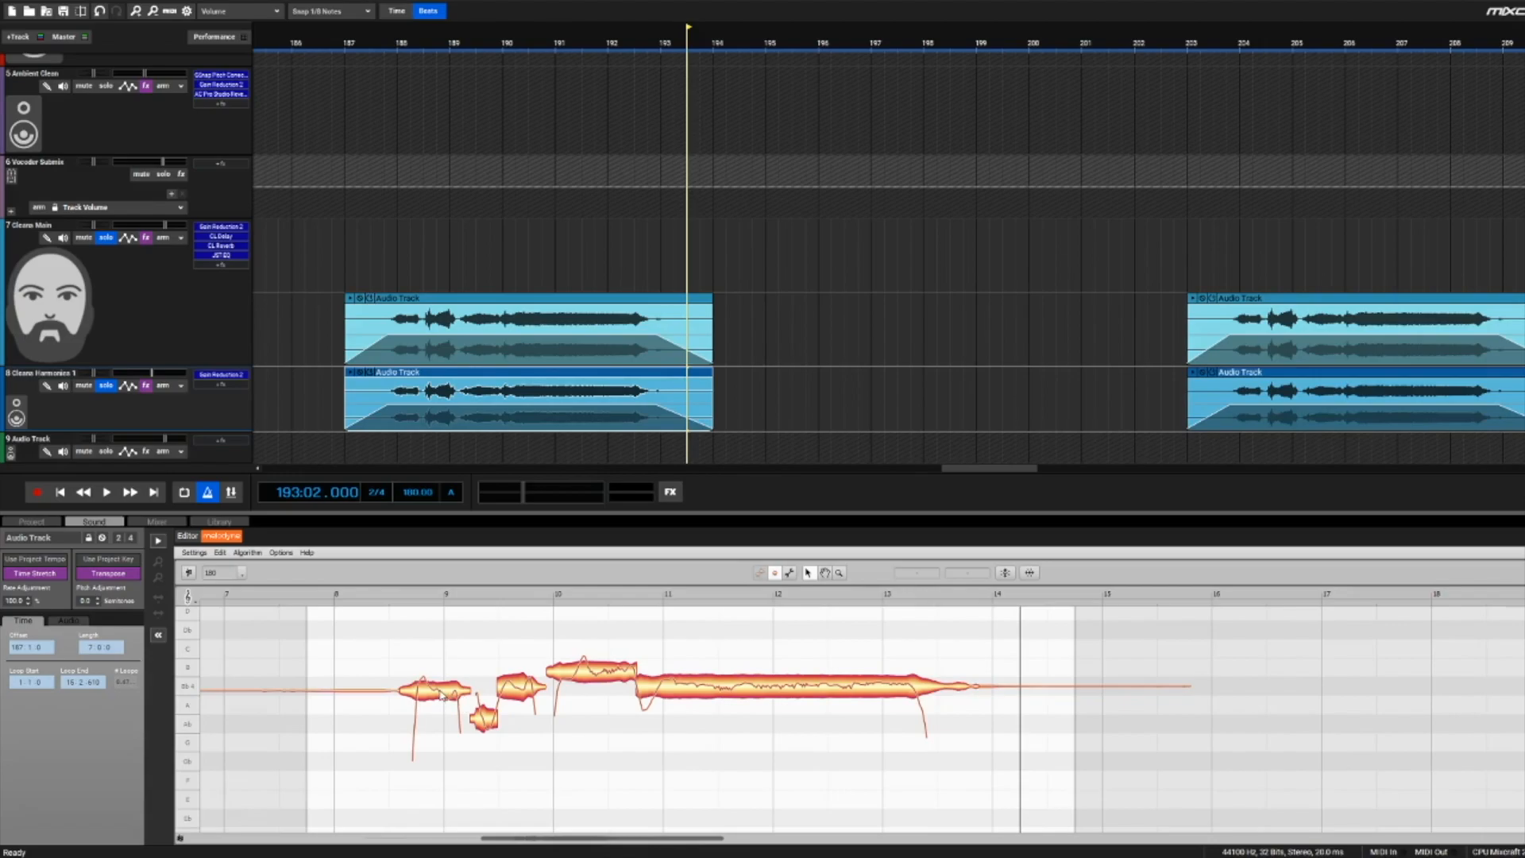
{"action": "left_click_drag", "start_coordinate": [442, 693], "coordinate": [430, 762]}
{"action": "left_click_drag", "start_coordinate": [521, 686], "coordinate": [522, 762]}
{"action": "left_click_drag", "start_coordinate": [490, 718], "coordinate": [490, 792]}
{"action": "left_click_drag", "start_coordinate": [594, 671], "coordinate": [594, 723]}
{"action": "left_click_drag", "start_coordinate": [711, 685], "coordinate": [708, 769]}
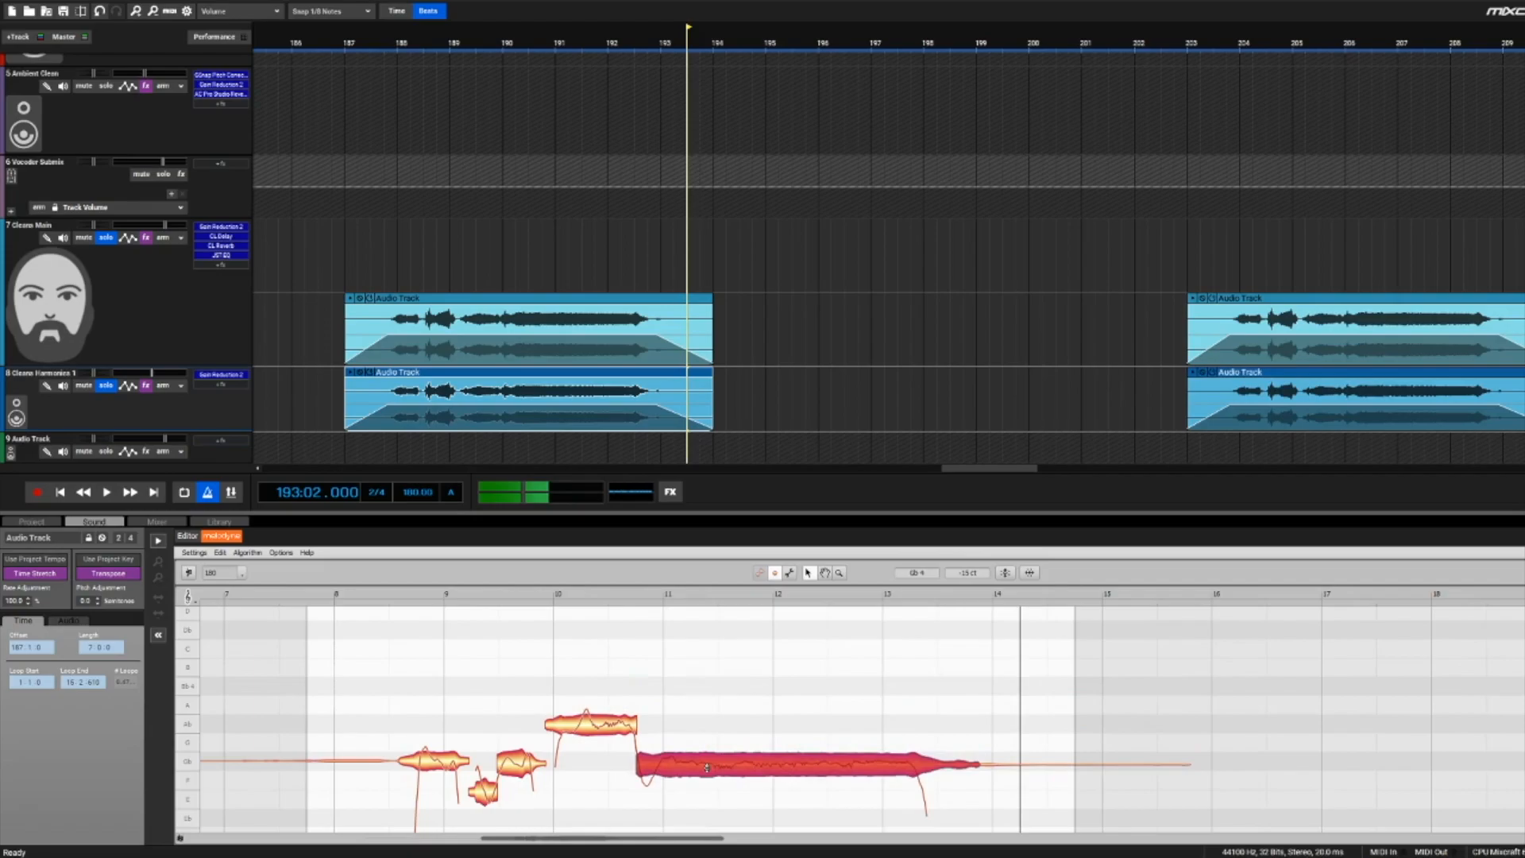
Play the main vocal and its harmony together from bar 187.
{"action": "left_click", "coordinate": [347, 40]}
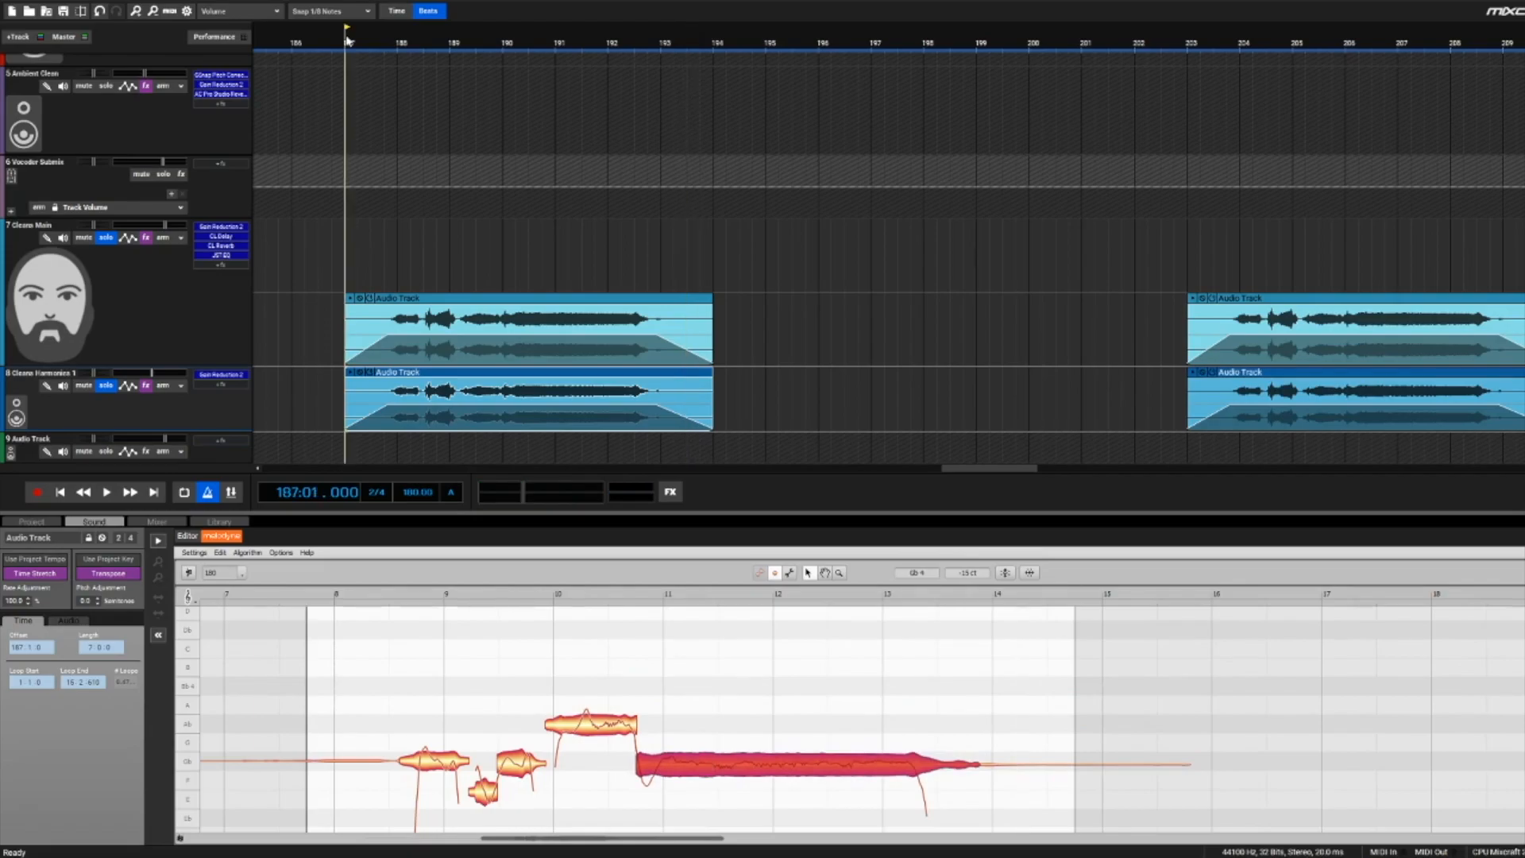
{"action": "key", "text": "space"}
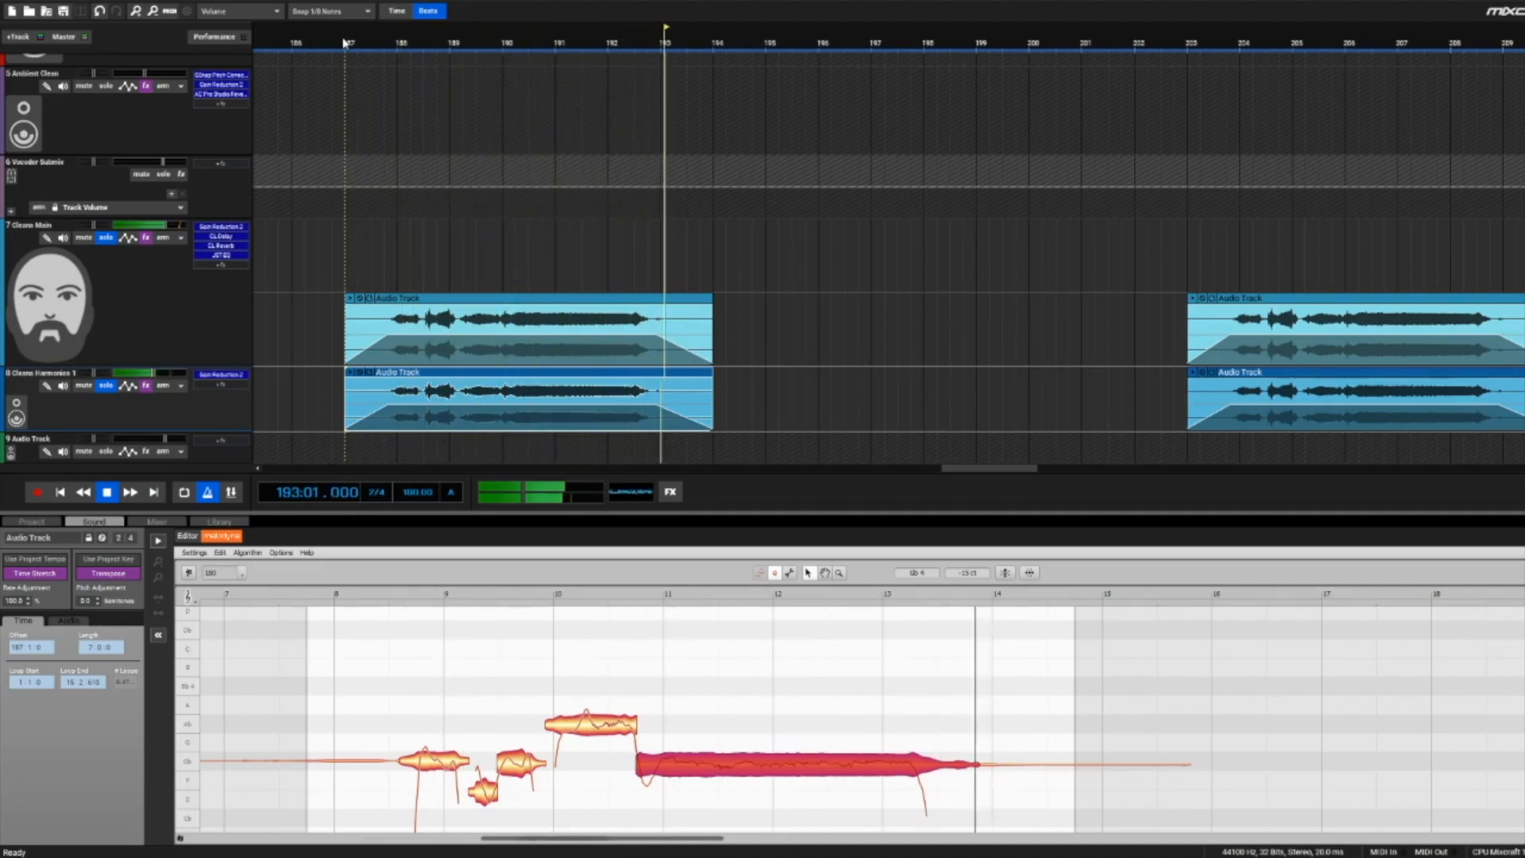
{"action": "key", "text": "space"}
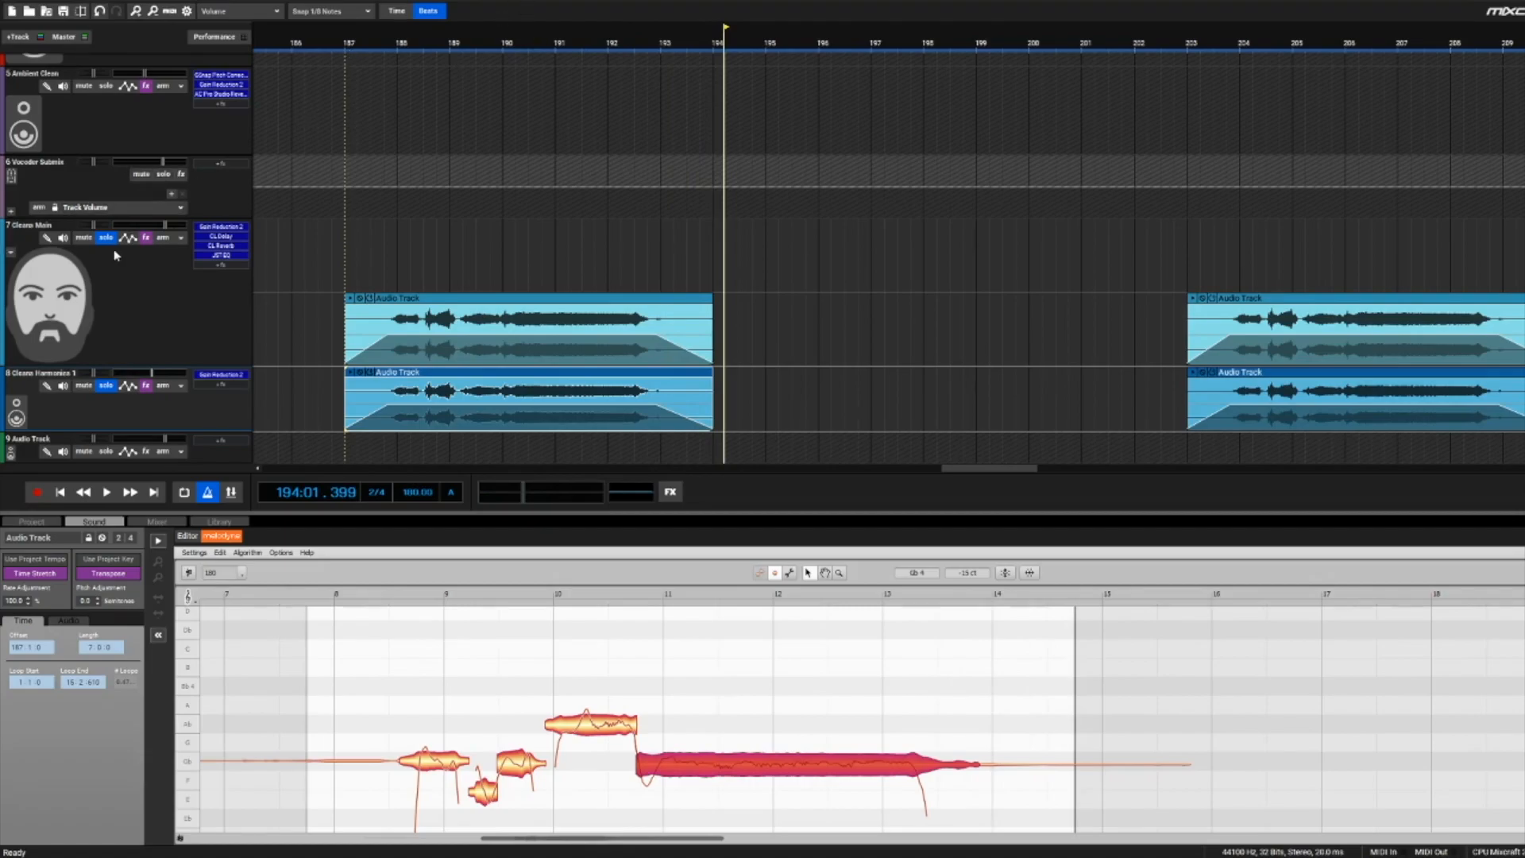
Unsolo the Cleans Main track and play the harmony alone from bar 187.
{"action": "left_click", "coordinate": [106, 237]}
{"action": "left_click", "coordinate": [347, 47]}
{"action": "key", "text": "space"}
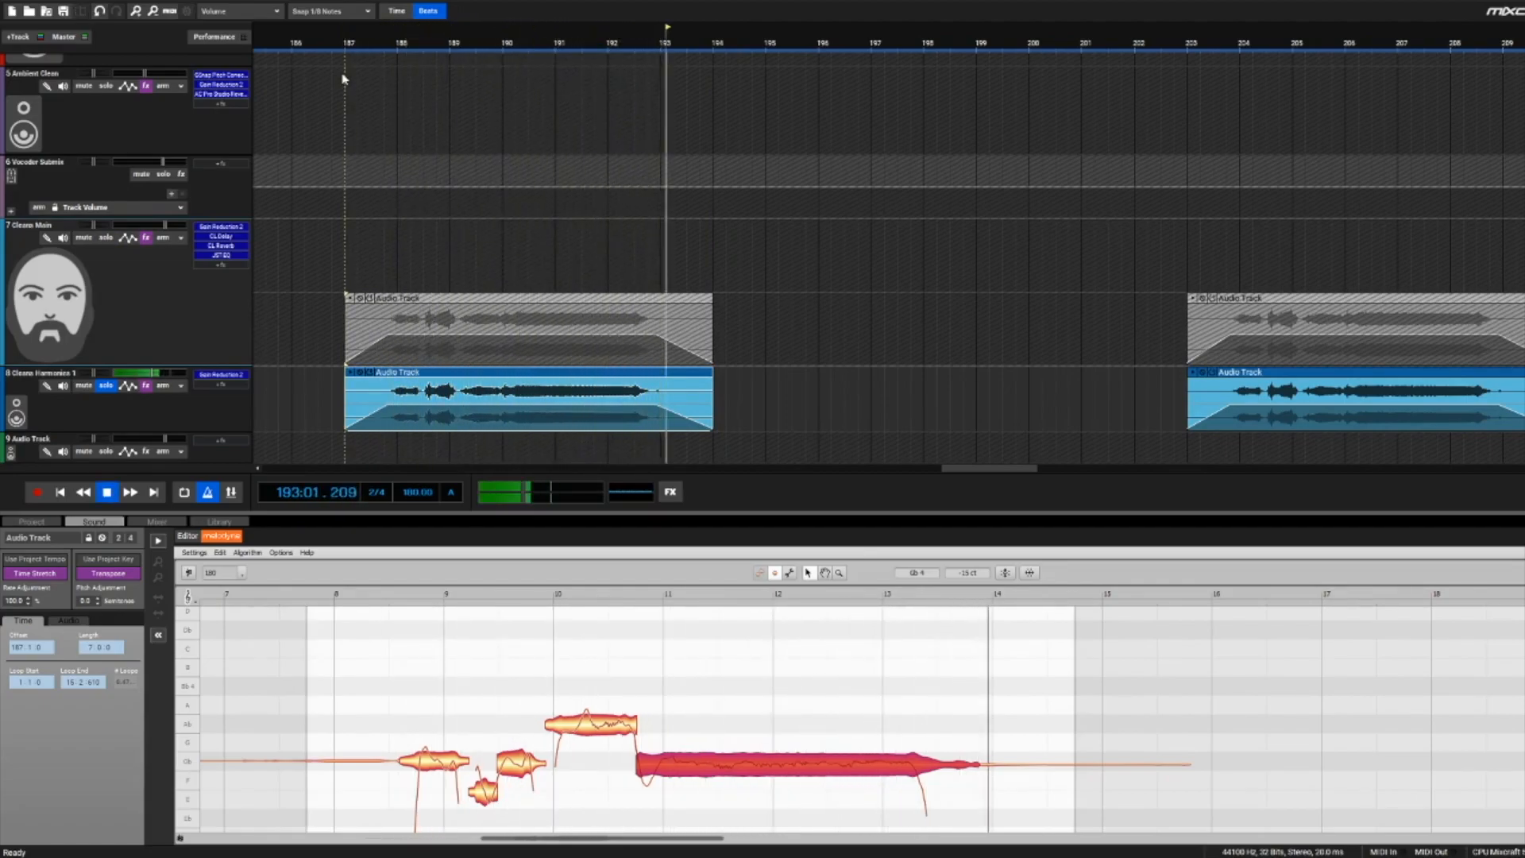
{"action": "key", "text": "space"}
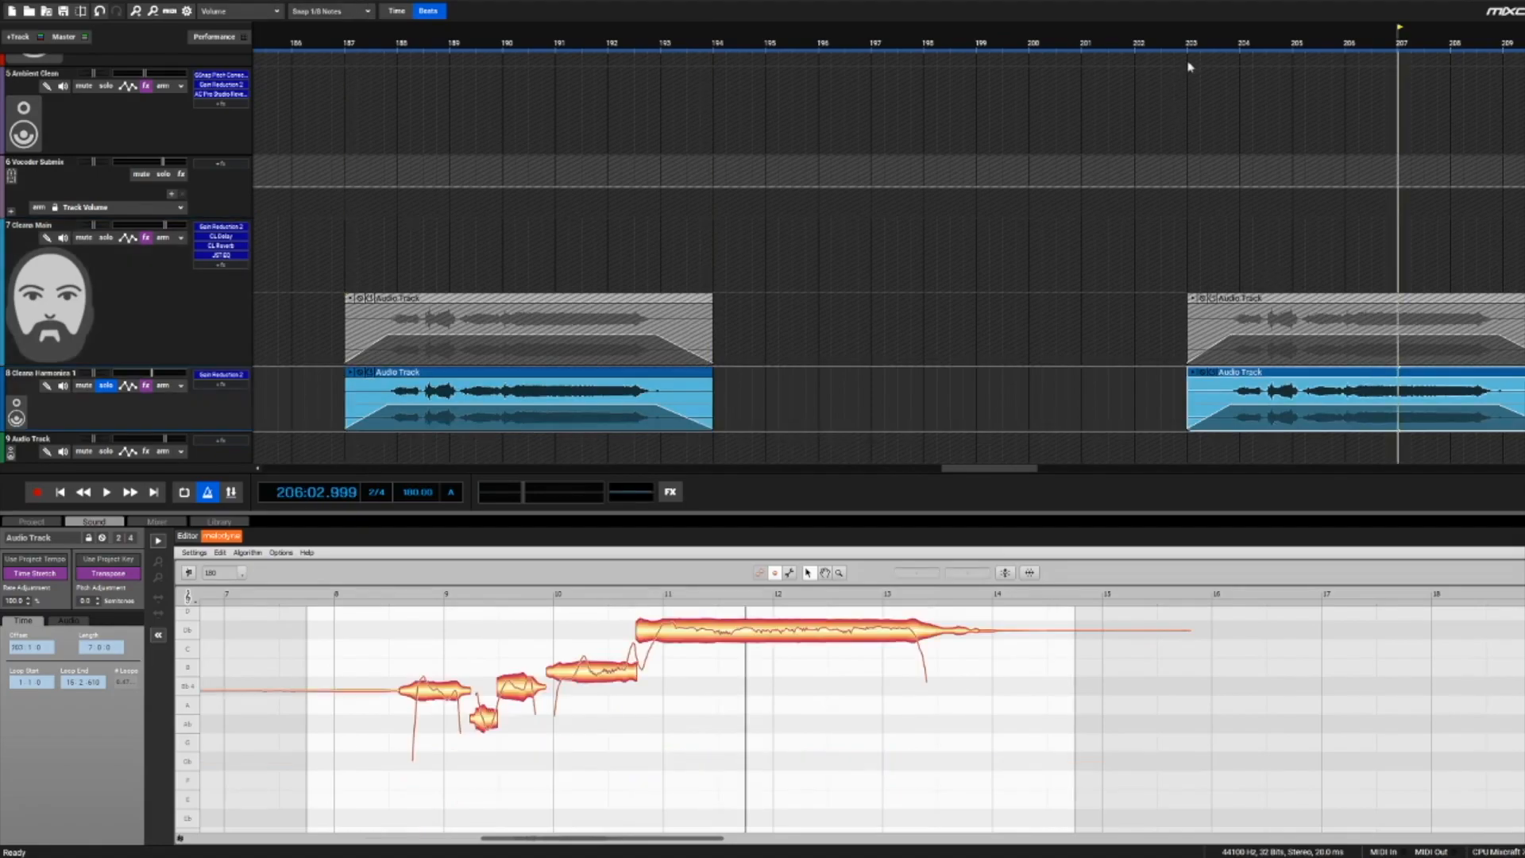
Replace the Cleans Harmonics 1 clip at bar 203 with a copy of the retuned harmony clip from bar 187.
{"action": "left_click", "coordinate": [1186, 46]}
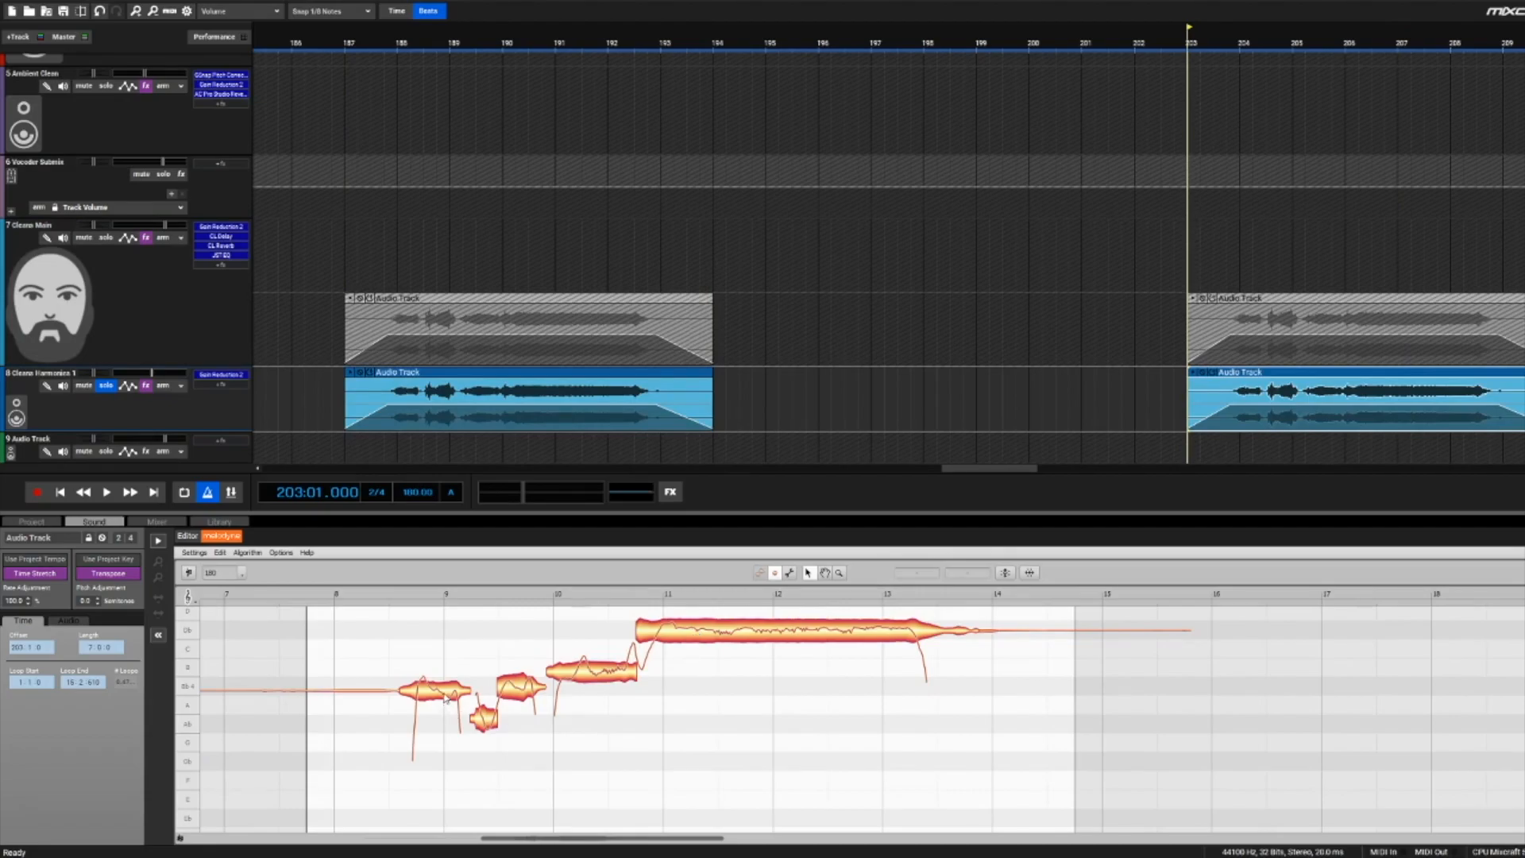
{"action": "key", "text": "Delete"}
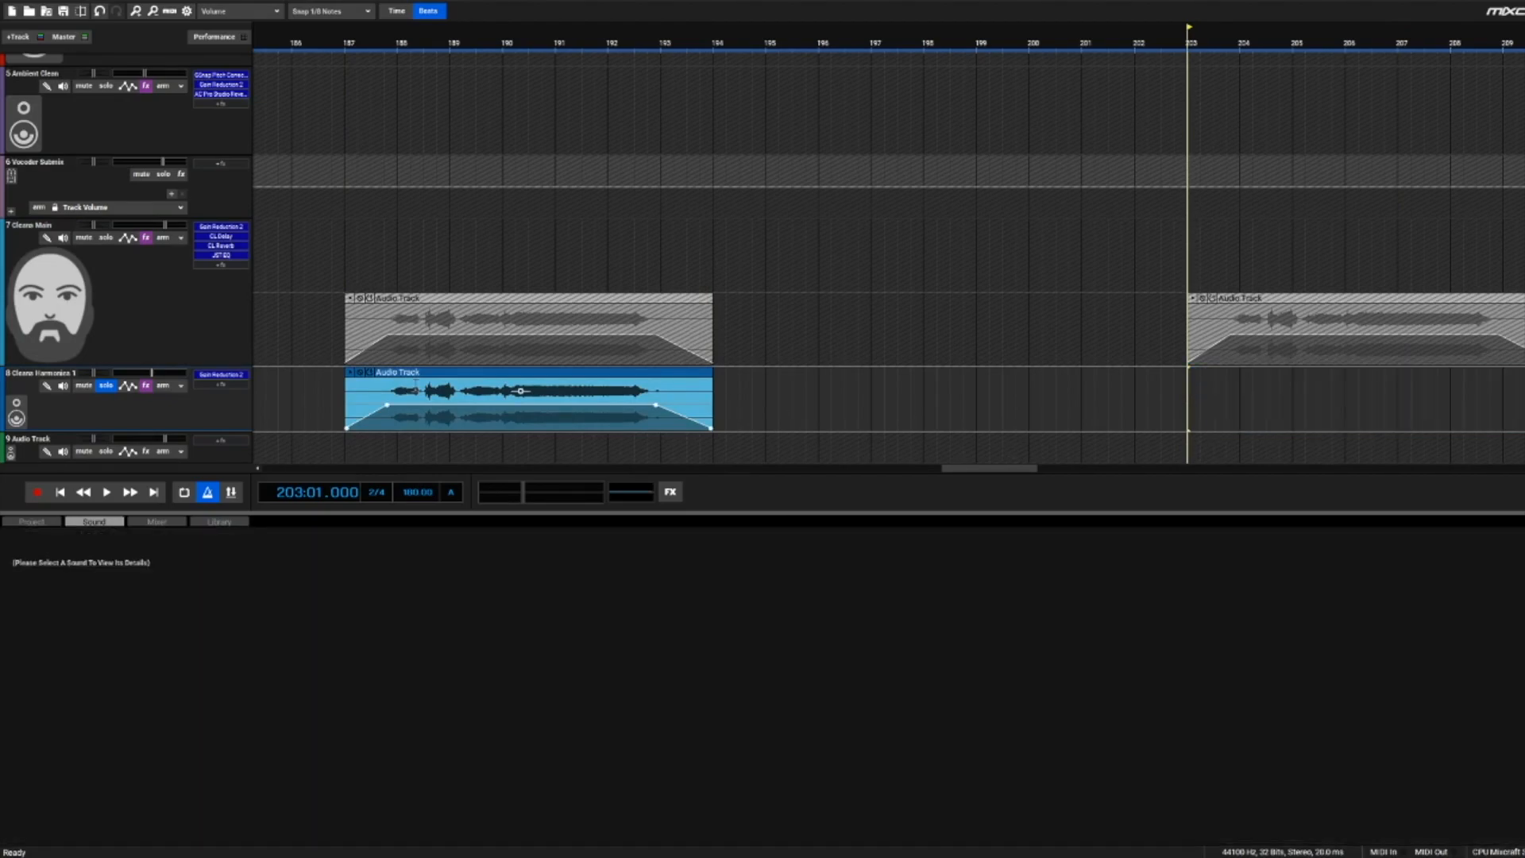
{"action": "left_click_drag", "start_coordinate": [404, 376], "coordinate": [1233, 381]}
Raise the long last note of the bar 203 harmony clip to Bb4 and play all tracks unsoloed from bar 203.
{"action": "left_click", "coordinate": [1244, 375]}
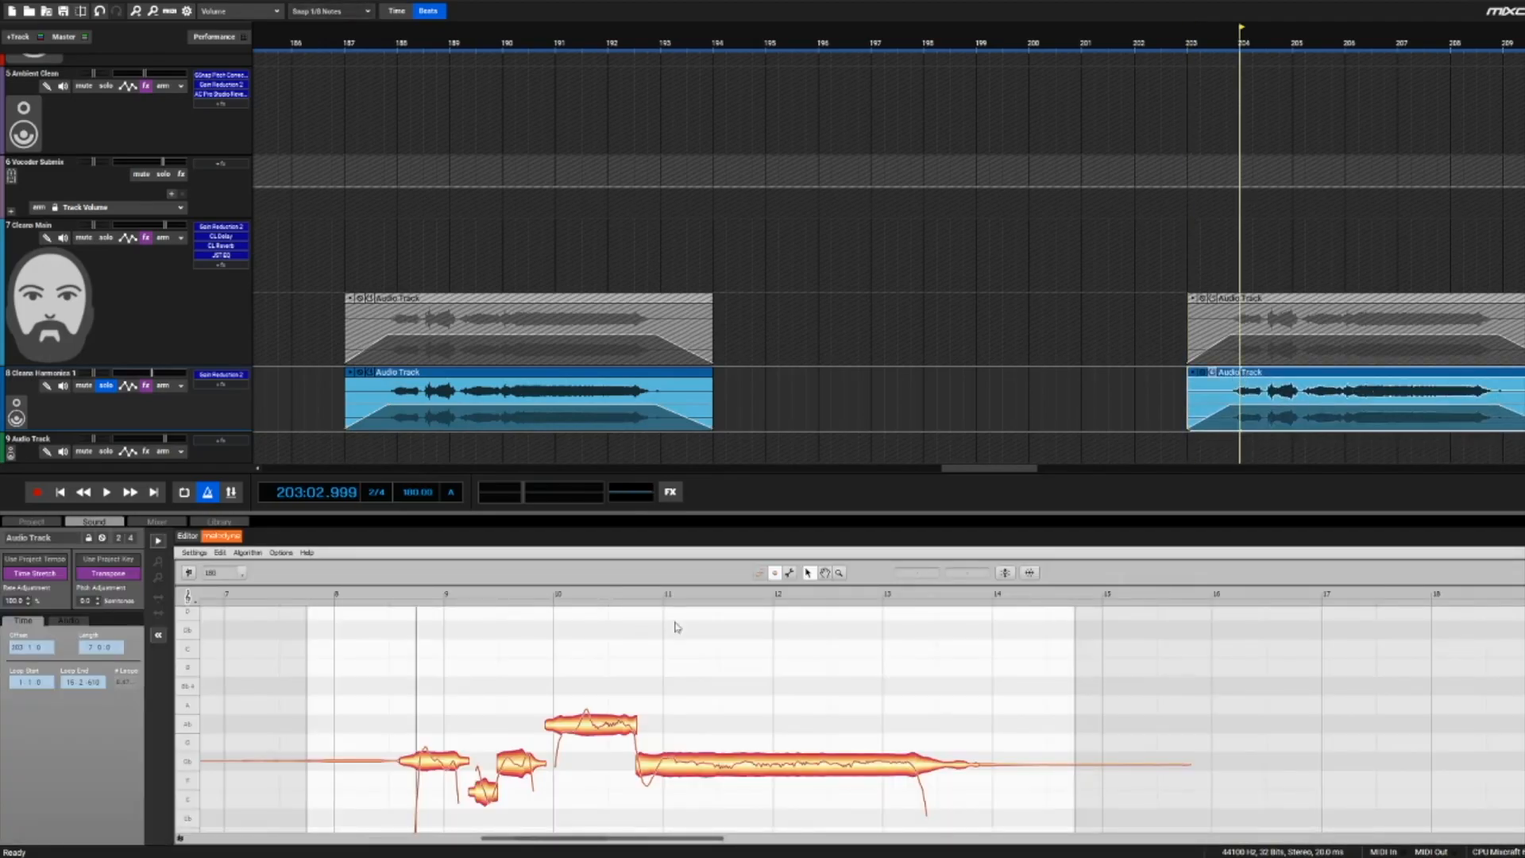
{"action": "scroll", "coordinate": [556, 717], "scroll_direction": "right", "scroll_amount": 2}
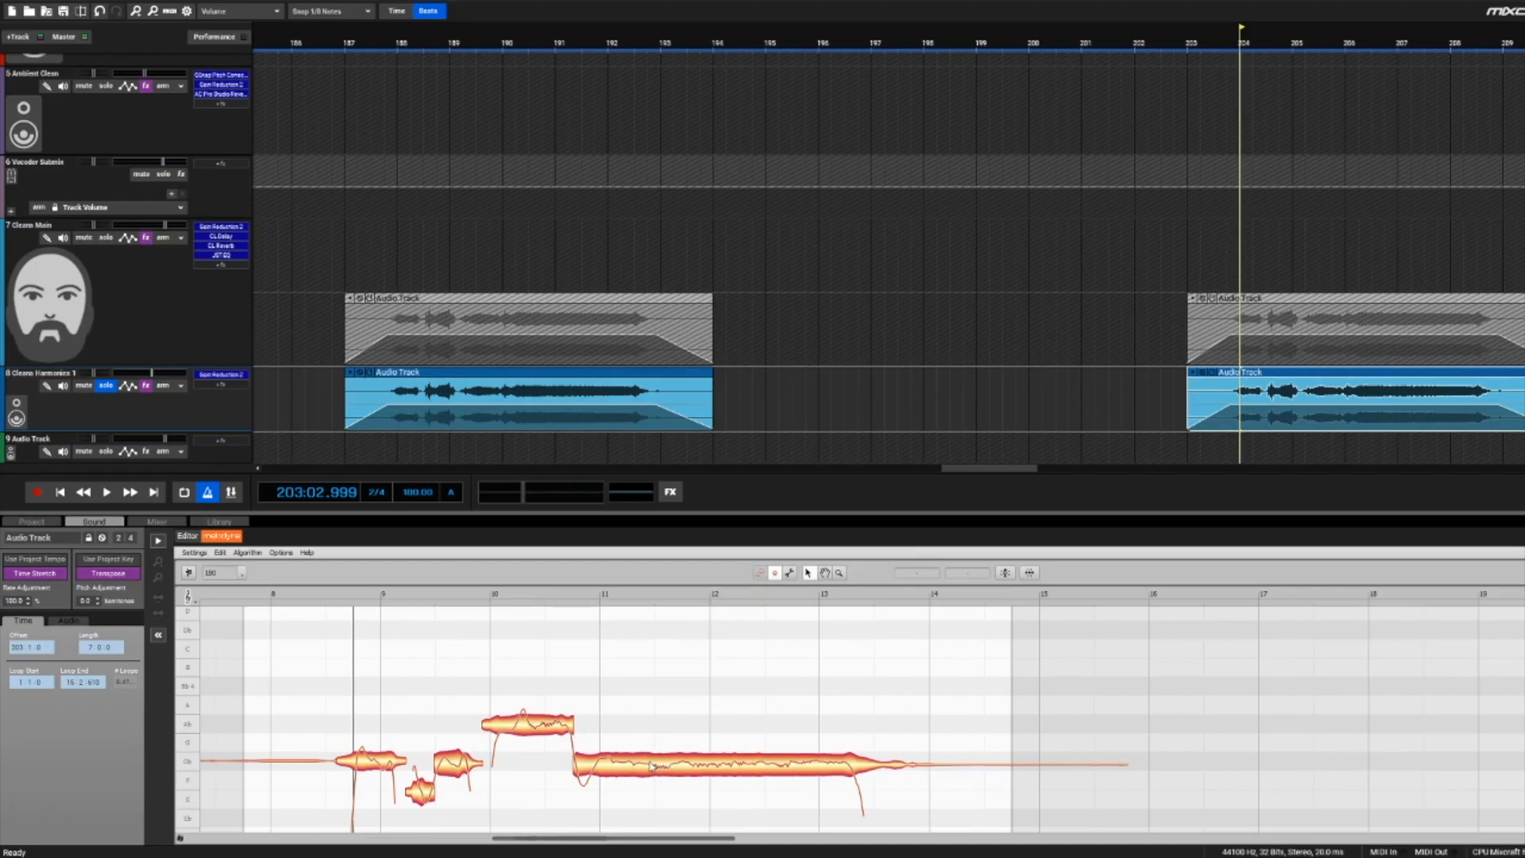
{"action": "left_click_drag", "start_coordinate": [650, 766], "coordinate": [650, 685]}
{"action": "left_click", "coordinate": [1189, 43]}
{"action": "key", "text": "space"}
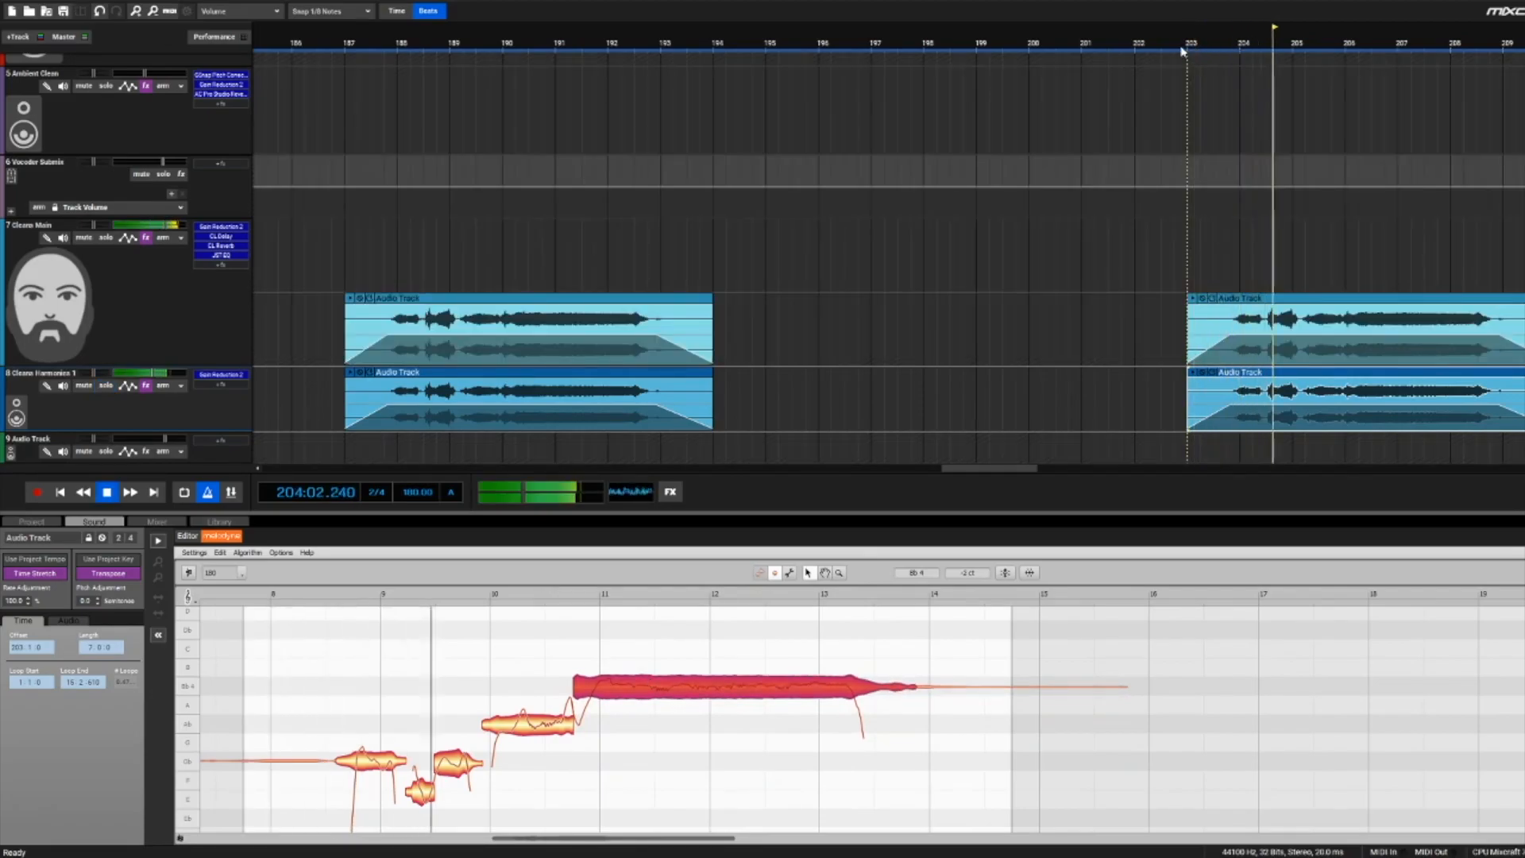